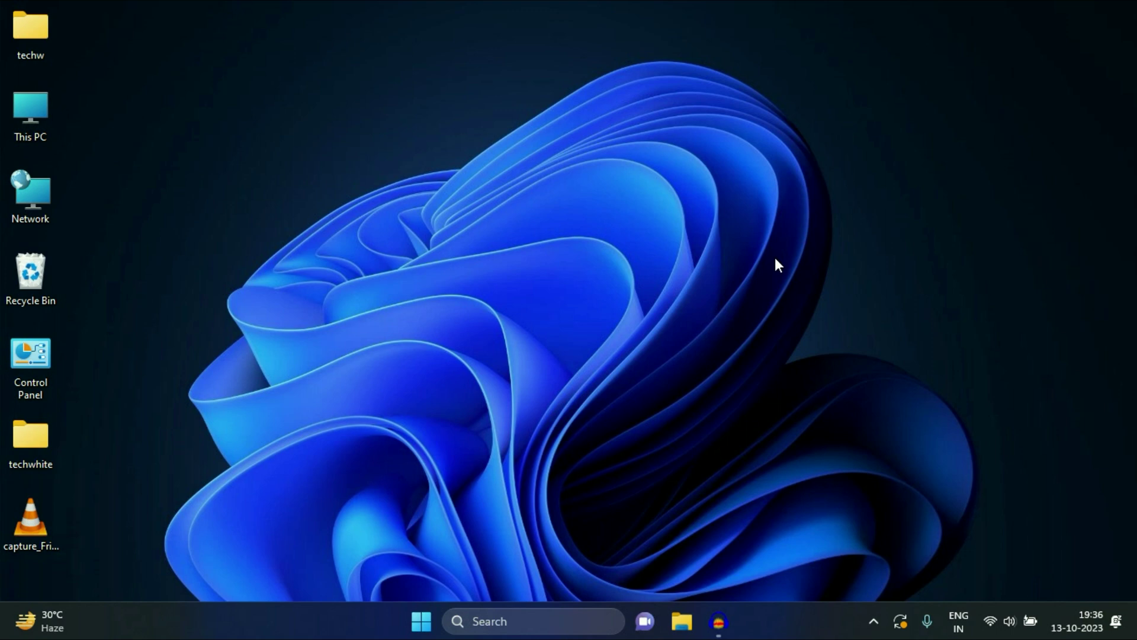
- Open the C:\Windows\Temp folder through the Run box with 'temp'
{"action": "right_click", "coordinate": [419, 622]}
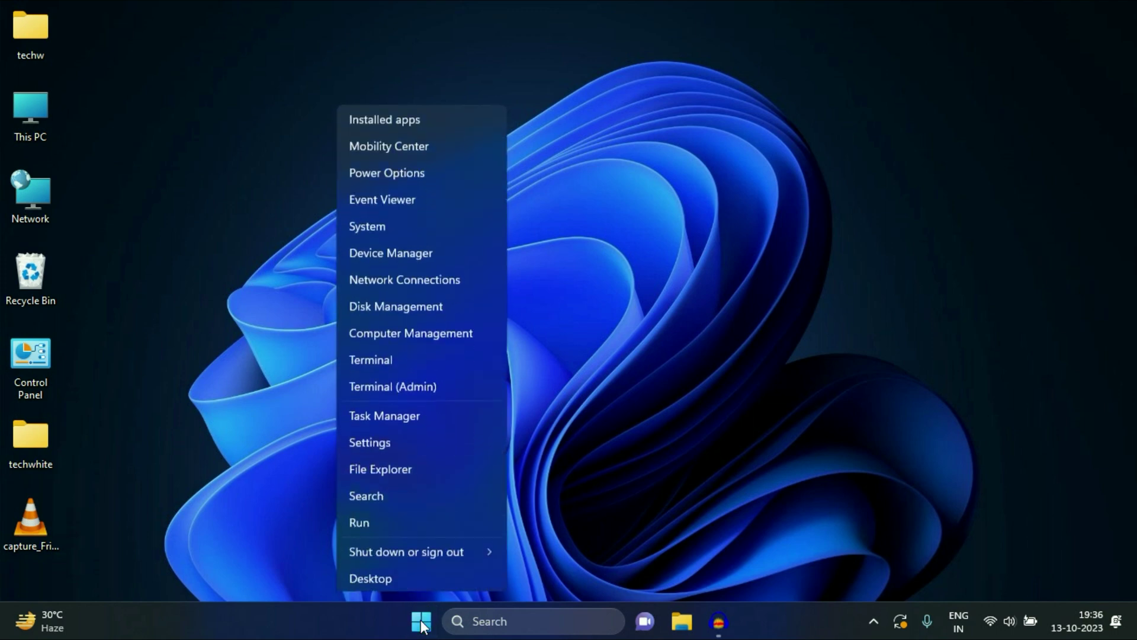
{"action": "left_click", "coordinate": [412, 524]}
{"action": "left_click_drag", "start_coordinate": [237, 441], "coordinate": [545, 264]}
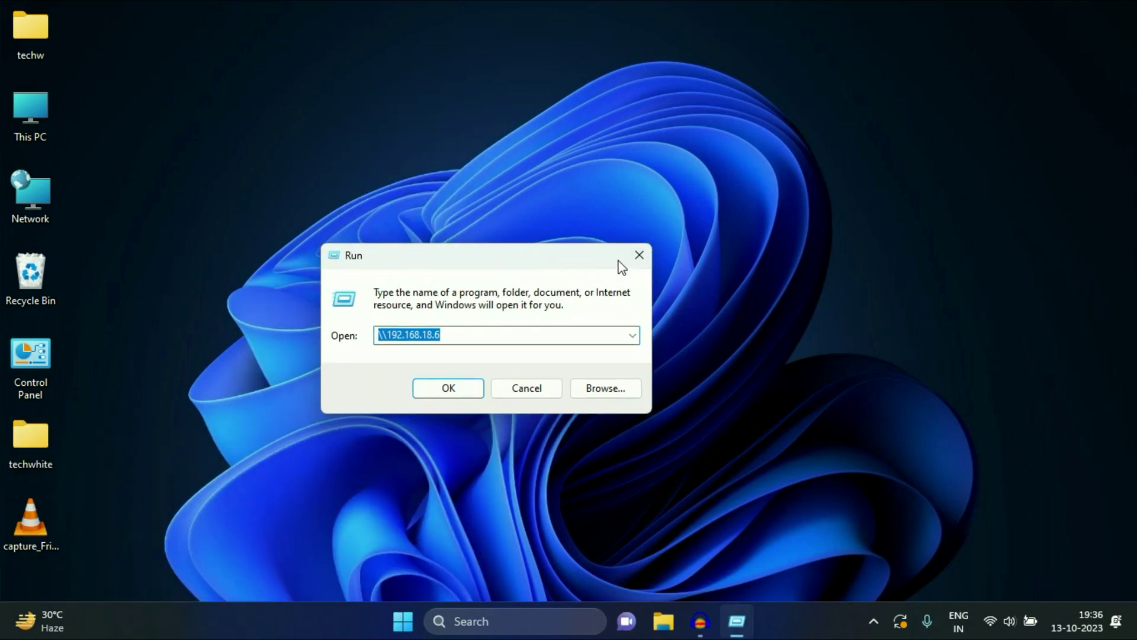
{"action": "left_click", "coordinate": [640, 255]}
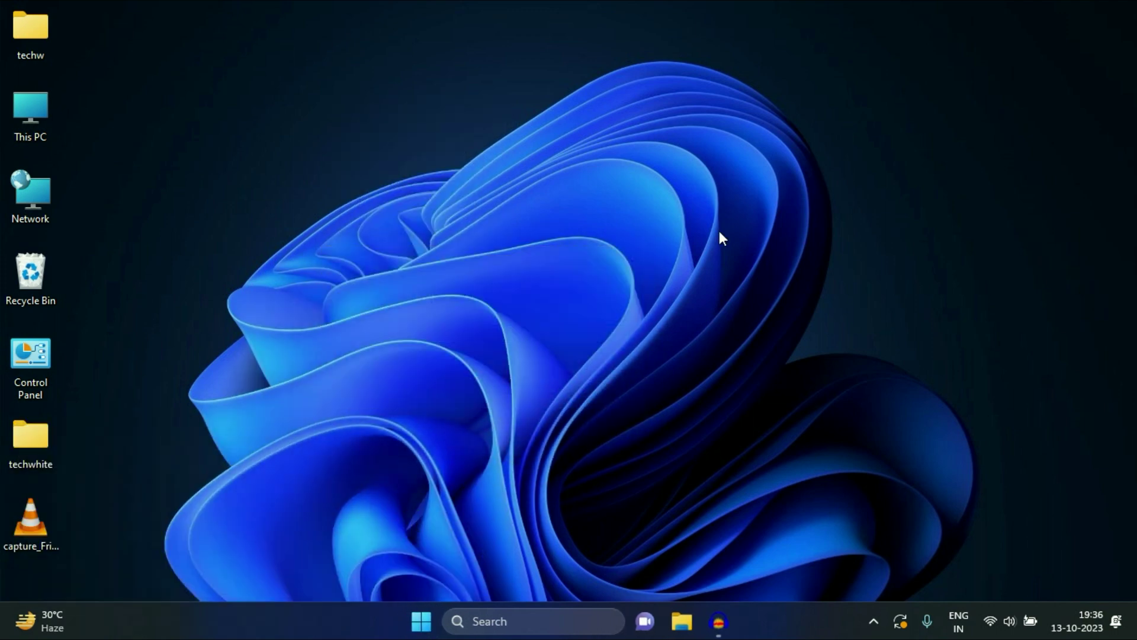
{"action": "key", "text": "super+r"}
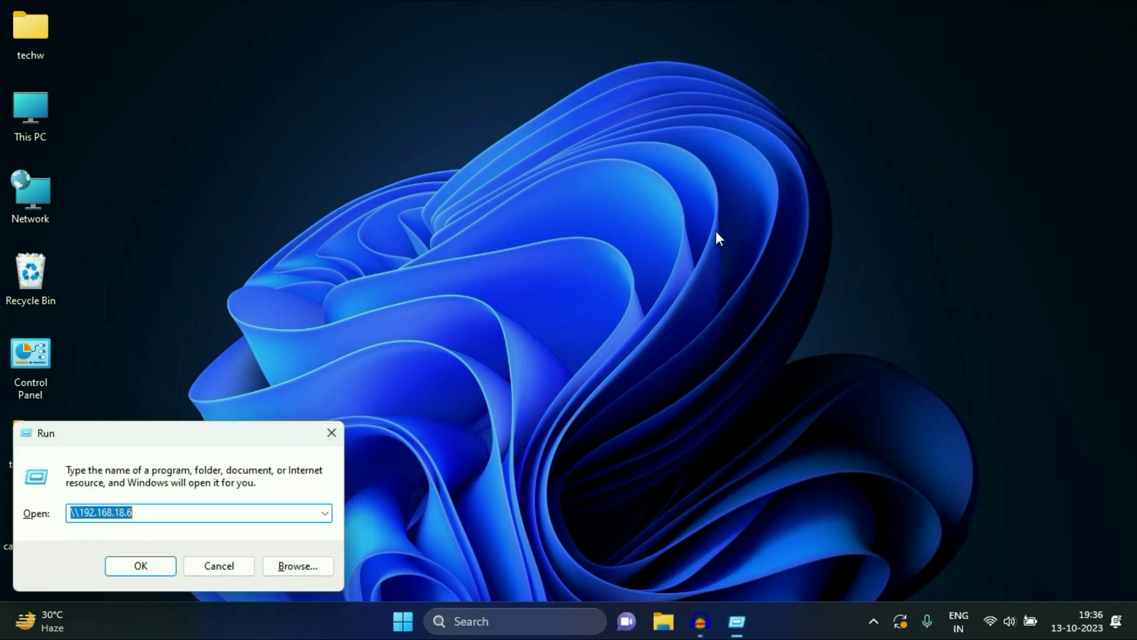
{"action": "left_click_drag", "start_coordinate": [247, 433], "coordinate": [625, 235]}
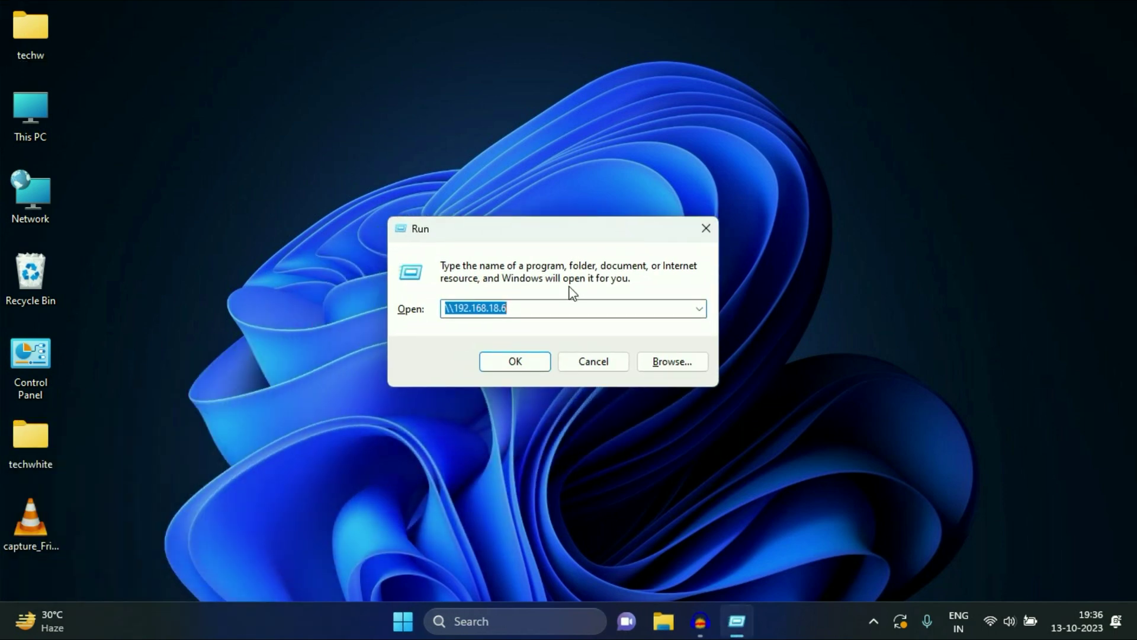
{"action": "type", "text": "tem"}
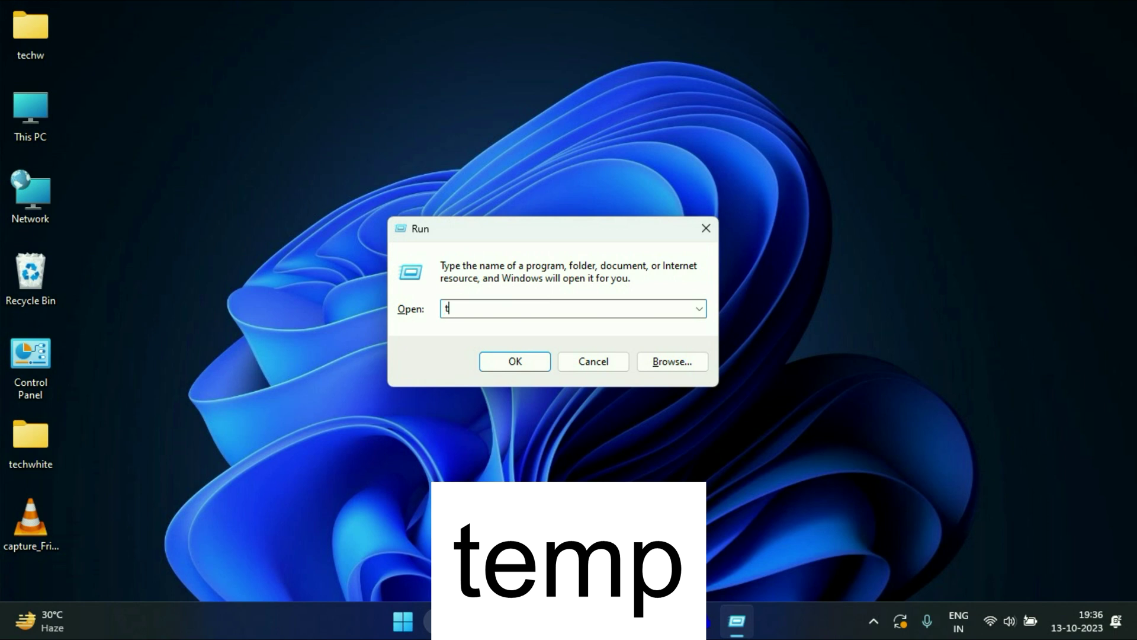
{"action": "type", "text": "p"}
{"action": "key", "text": "Return"}
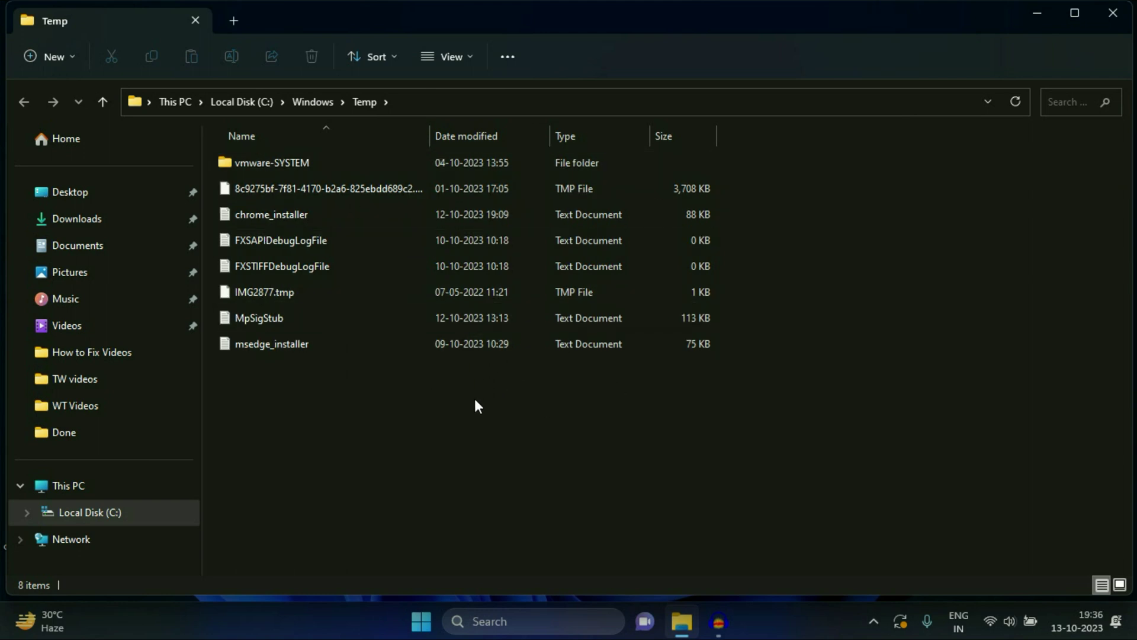
- Permanently delete everything in Temp, skipping in-use items like vmware-SYSTEM, then close Explorer
{"action": "key", "text": "ctrl+a"}
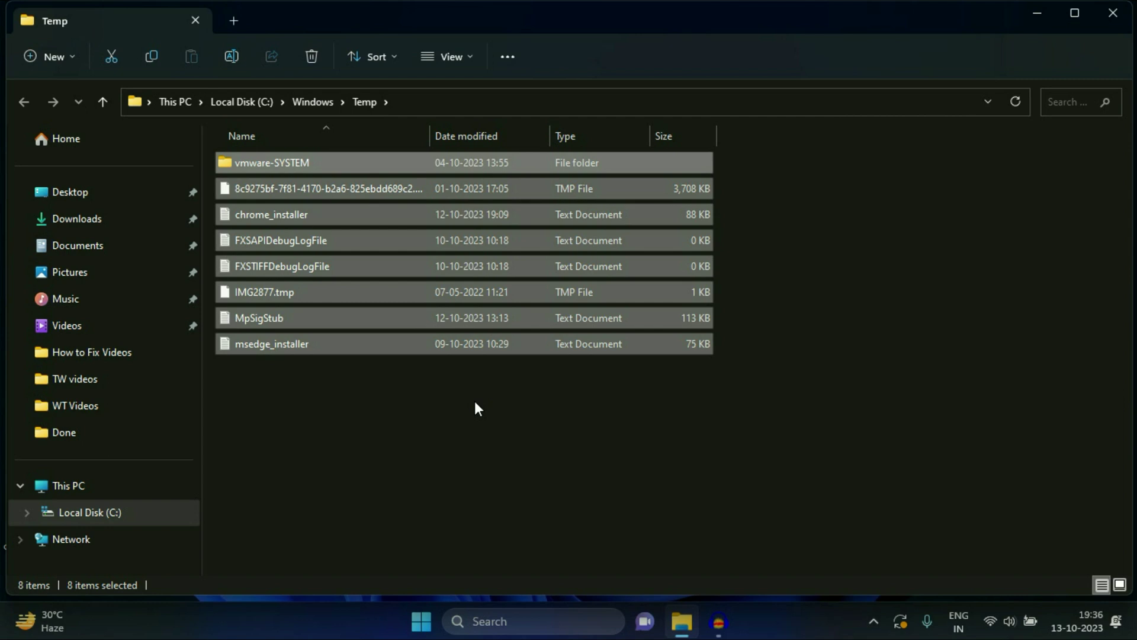
{"action": "key", "text": "shift+Delete"}
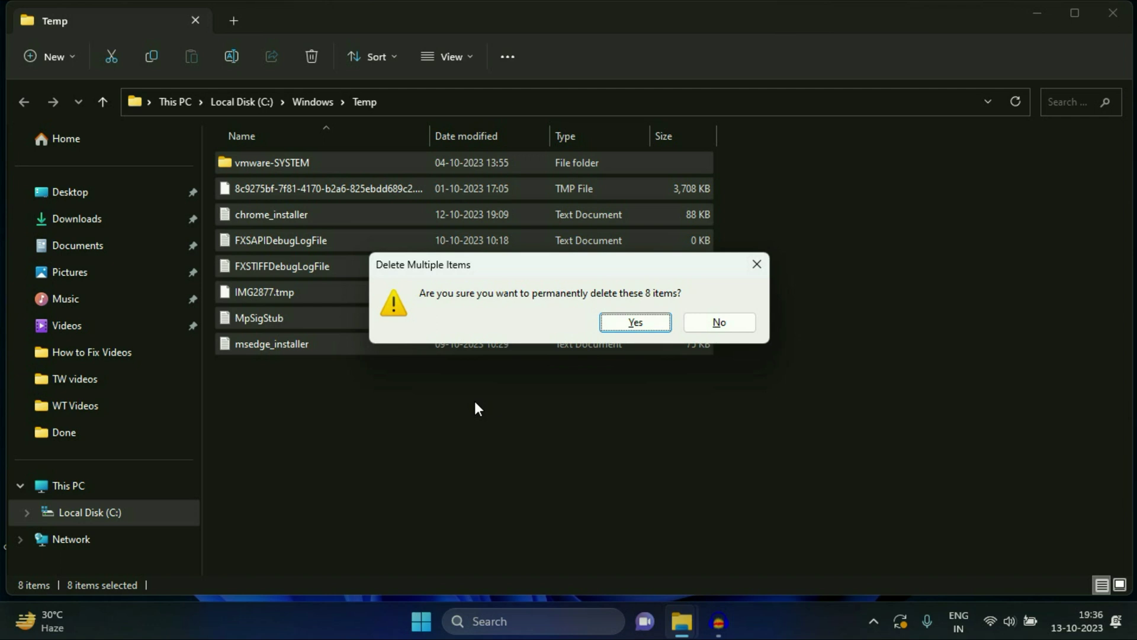
{"action": "key", "text": "Return"}
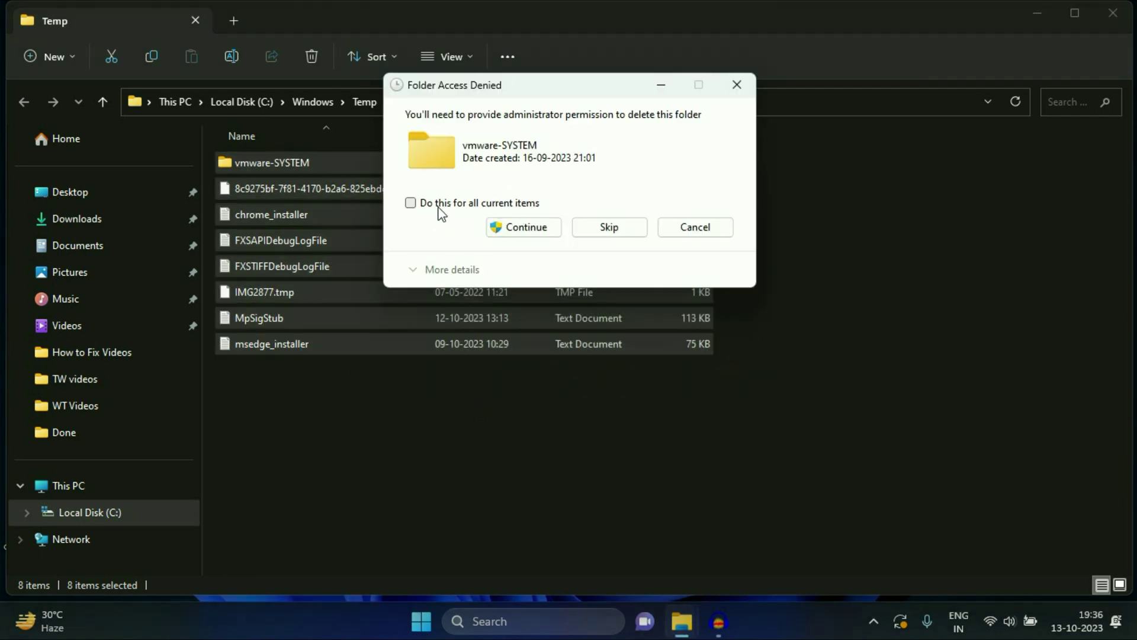
{"action": "left_click", "coordinate": [438, 206]}
{"action": "left_click", "coordinate": [519, 227]}
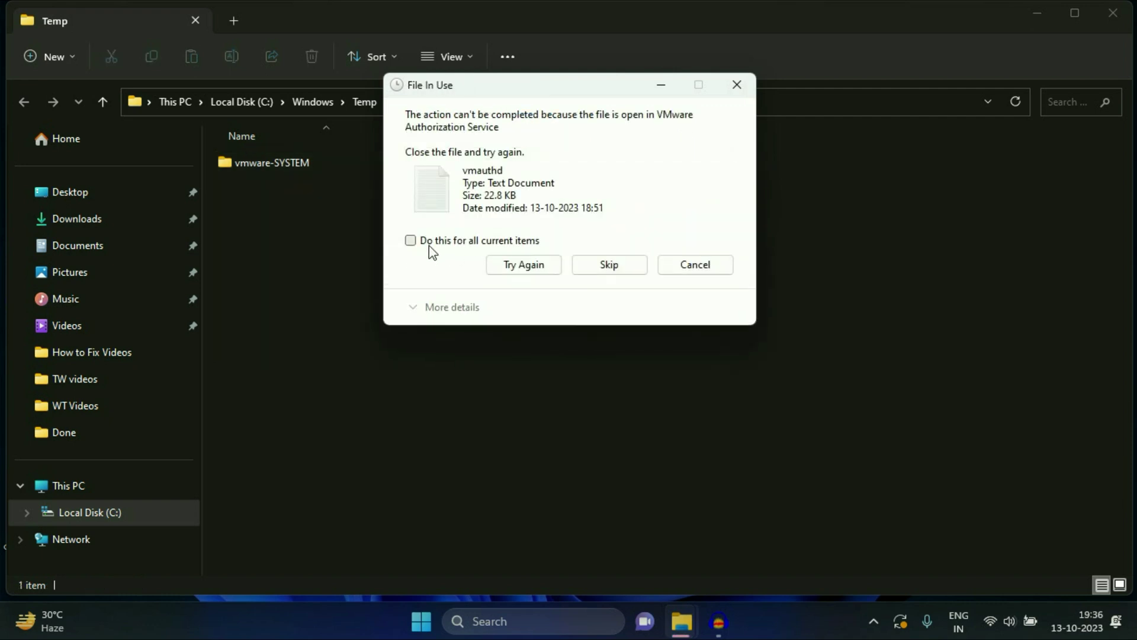
{"action": "left_click", "coordinate": [442, 240]}
{"action": "left_click", "coordinate": [609, 264]}
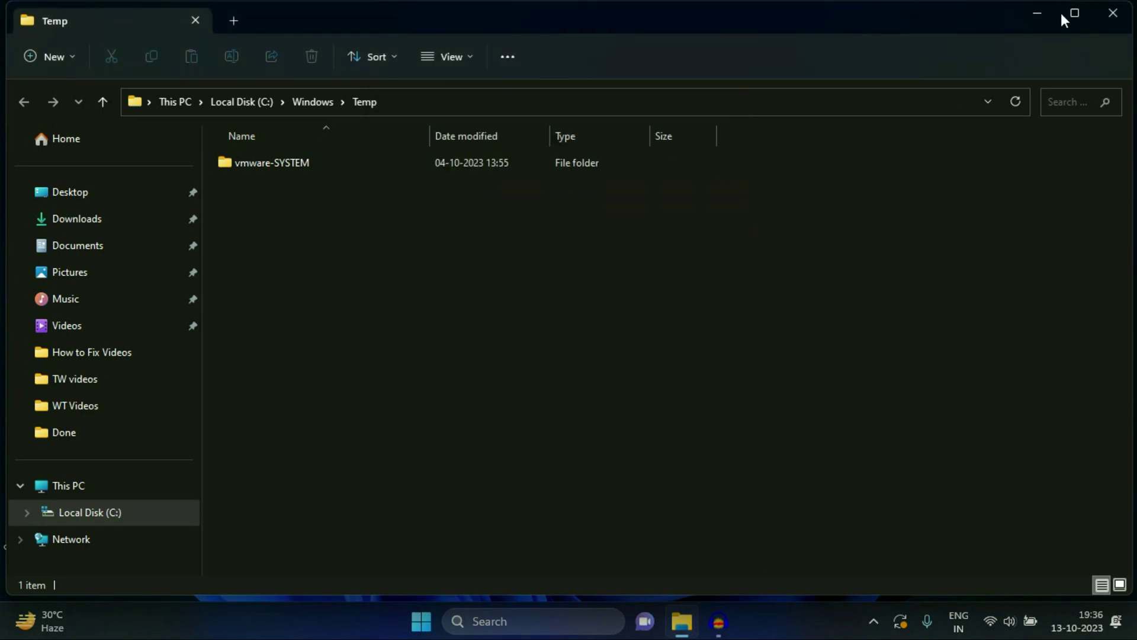
{"action": "left_click", "coordinate": [1112, 13]}
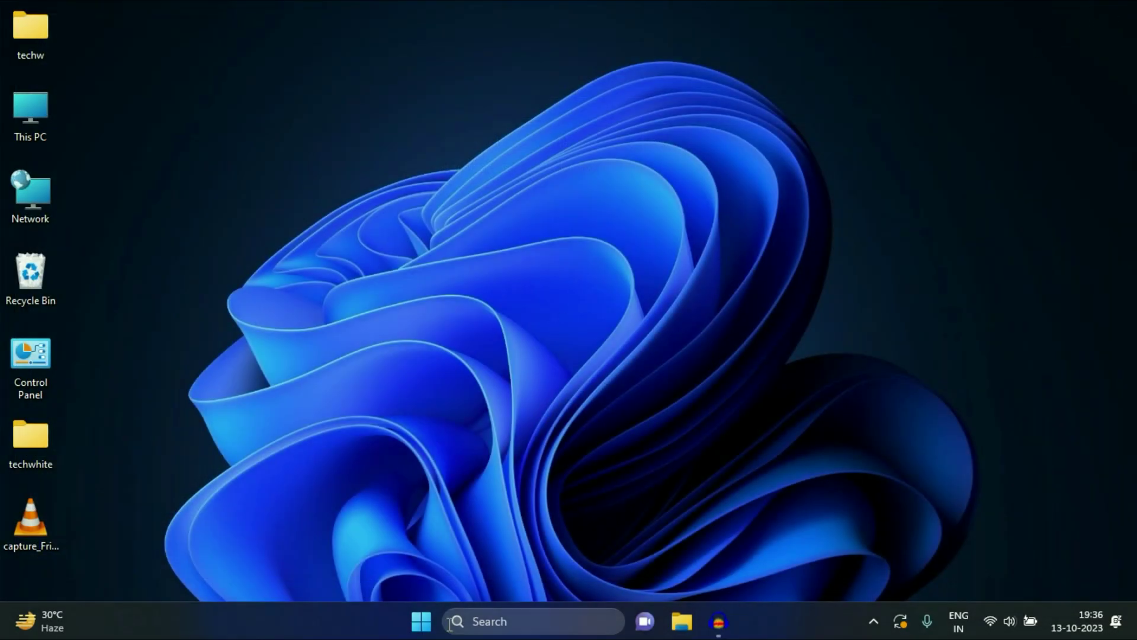
- Open the user's AppData\Local\Temp folder by running %temp%
{"action": "right_click", "coordinate": [421, 620]}
{"action": "left_click", "coordinate": [401, 524]}
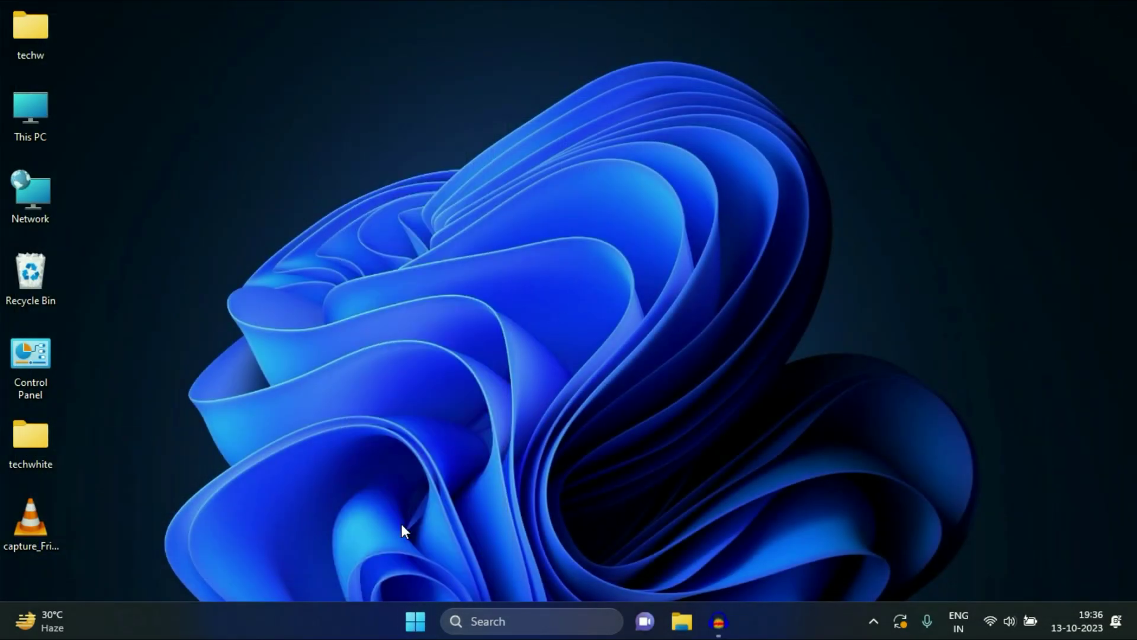
{"action": "left_click_drag", "start_coordinate": [275, 435], "coordinate": [668, 223]}
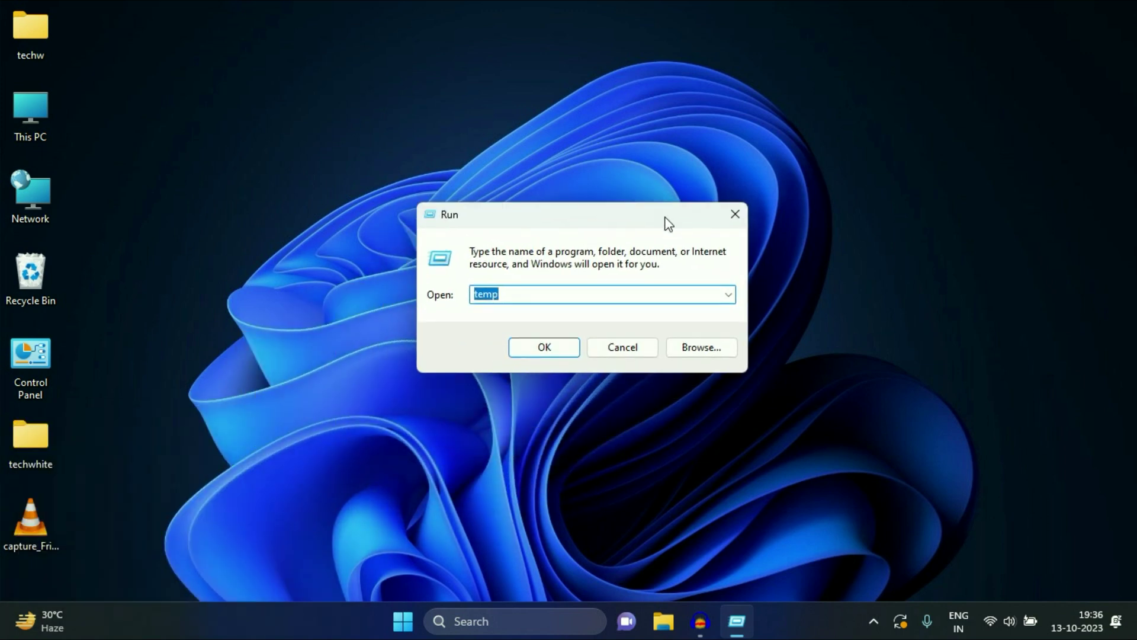
{"action": "type", "text": "%"}
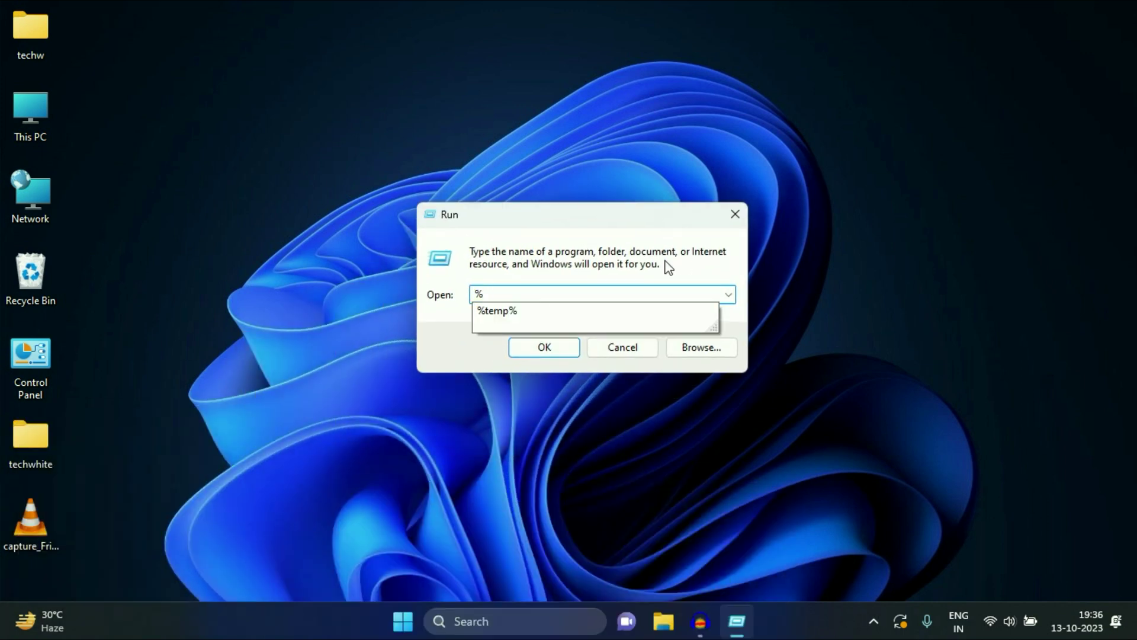
{"action": "left_click", "coordinate": [505, 317]}
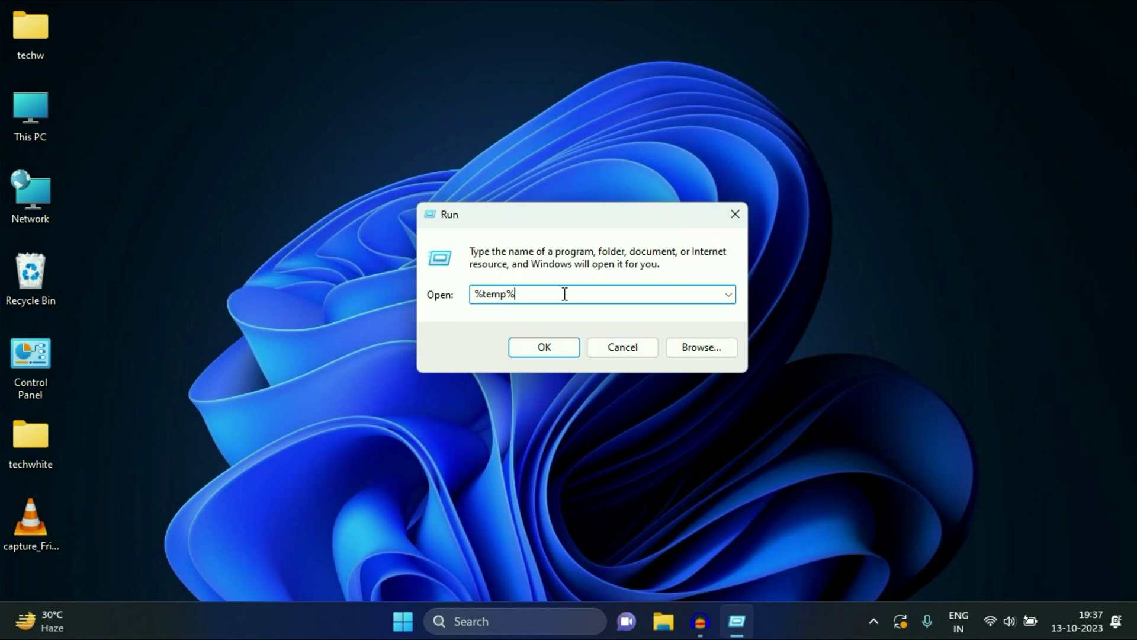
{"action": "left_click", "coordinate": [541, 347]}
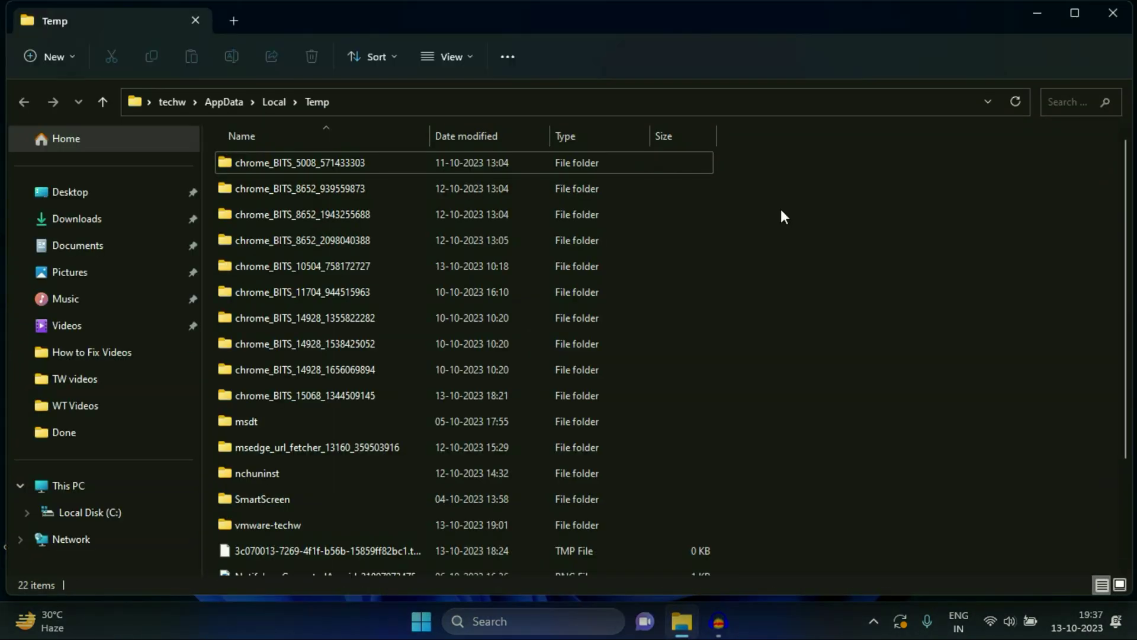
{"action": "scroll", "coordinate": [764, 243], "scroll_direction": "down", "scroll_amount": 2}
{"action": "scroll", "coordinate": [533, 266], "scroll_direction": "up", "scroll_amount": 2}
- Permanently delete all 22 items, skipping the one TMP file still in use
{"action": "key", "text": "ctrl+a"}
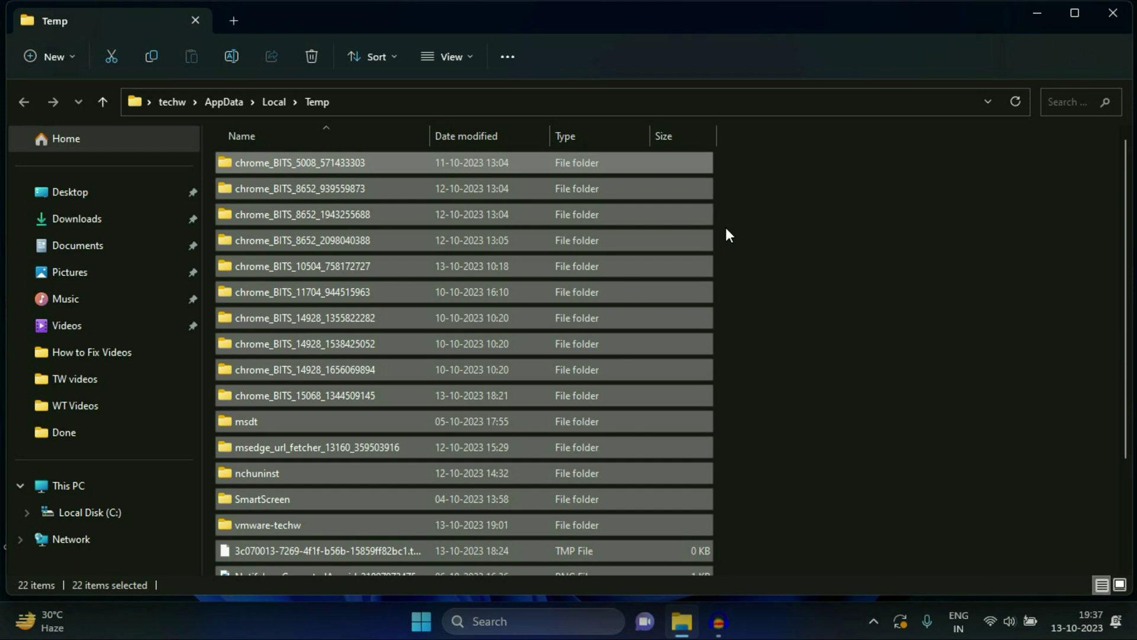
{"action": "key", "text": "shift+Delete"}
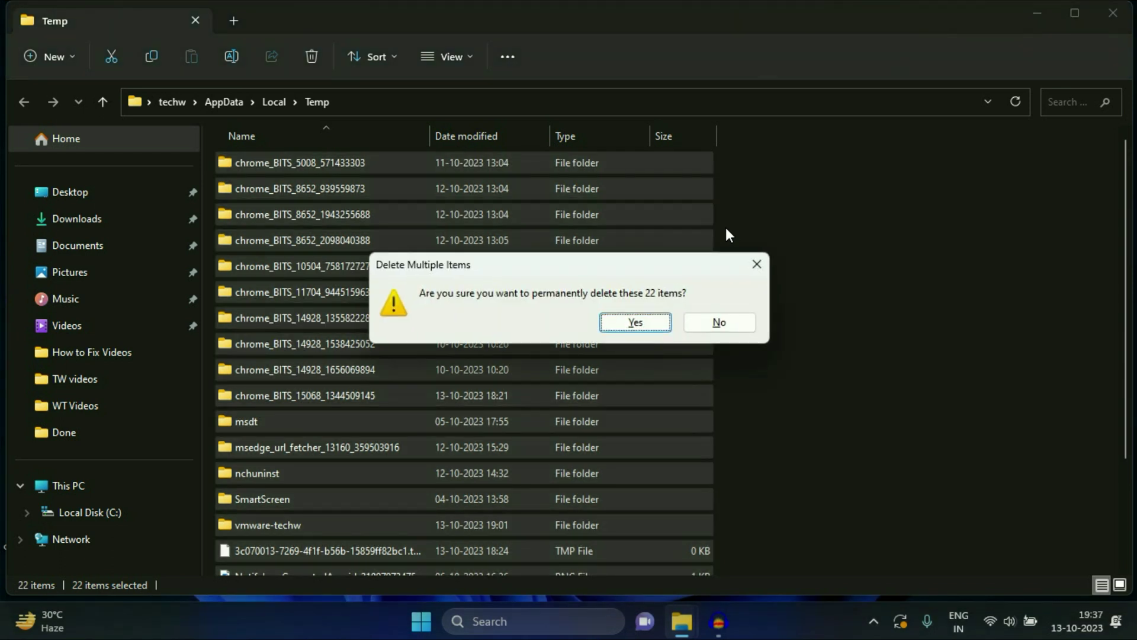
{"action": "key", "text": "Return"}
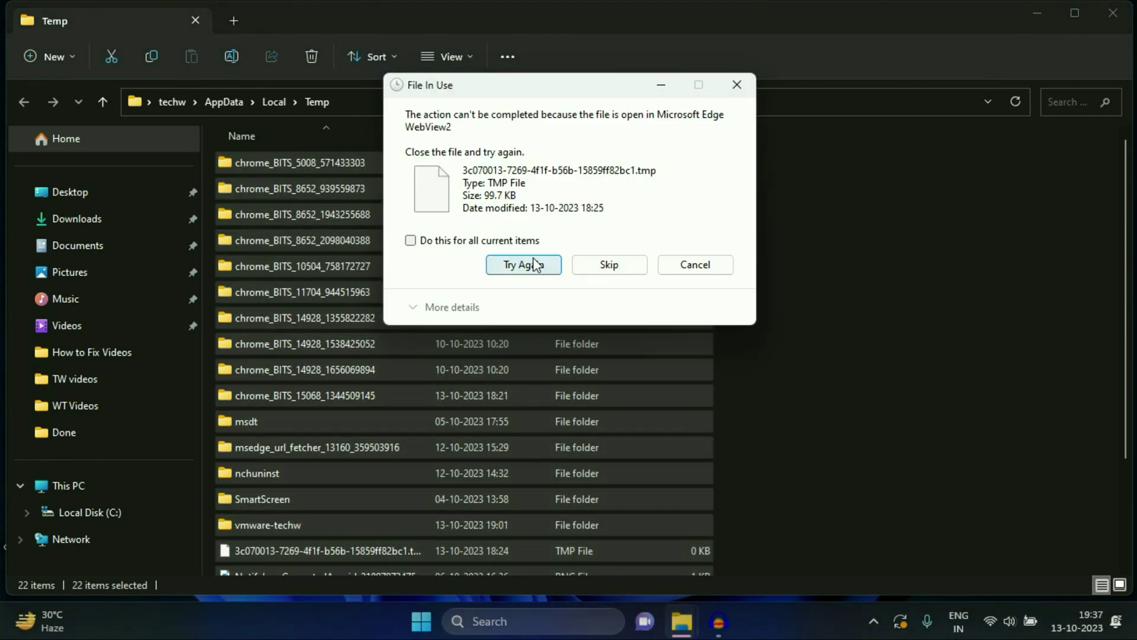
{"action": "left_click", "coordinate": [480, 240]}
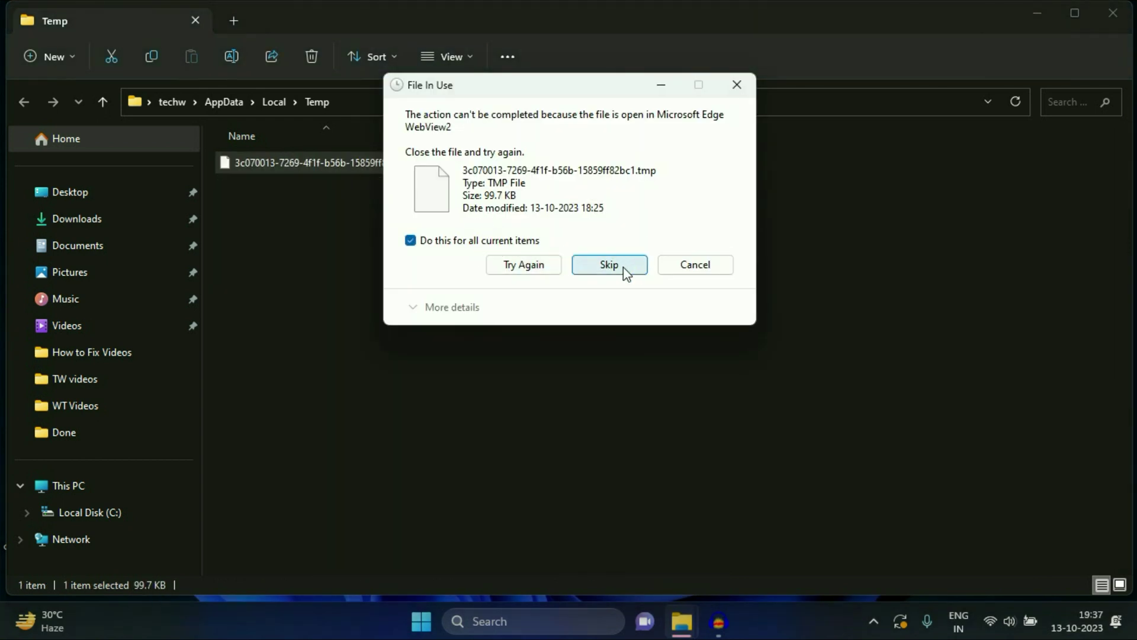
{"action": "left_click", "coordinate": [624, 270]}
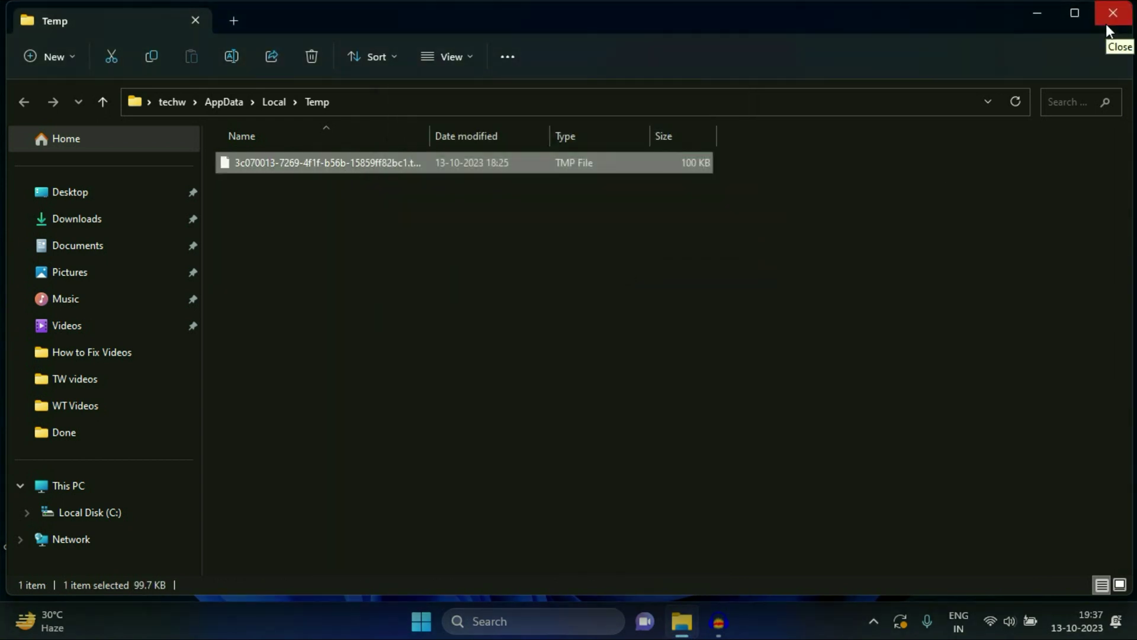
- Close the Temp window and open the Windows Prefetch folder via Run 'prefetch'
{"action": "left_click", "coordinate": [1107, 23]}
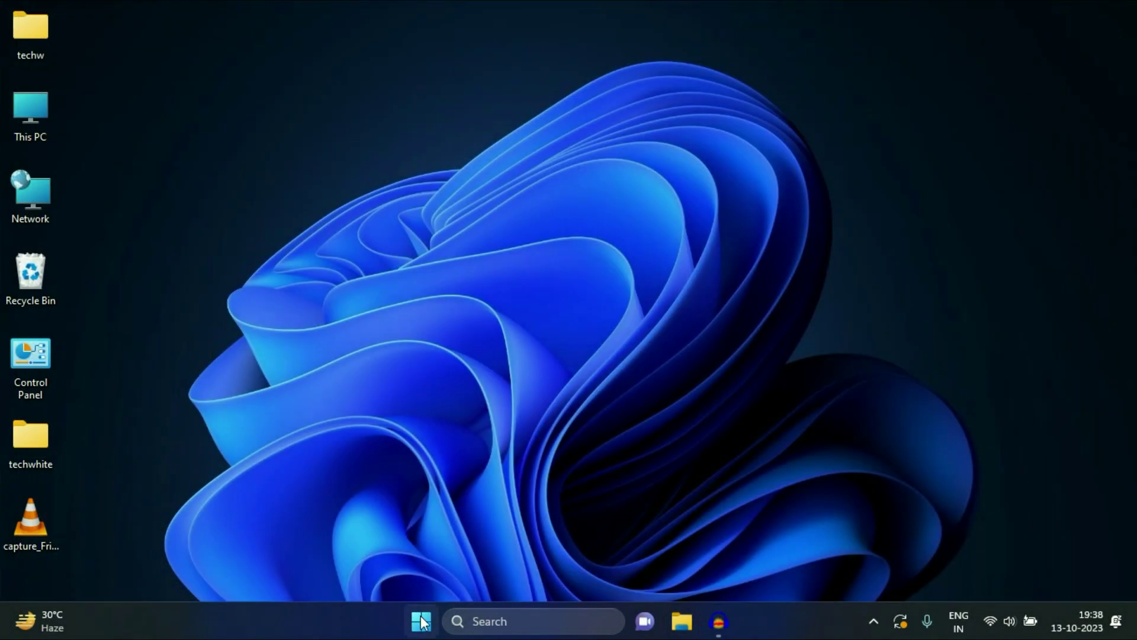
{"action": "right_click", "coordinate": [423, 622]}
{"action": "left_click", "coordinate": [414, 521]}
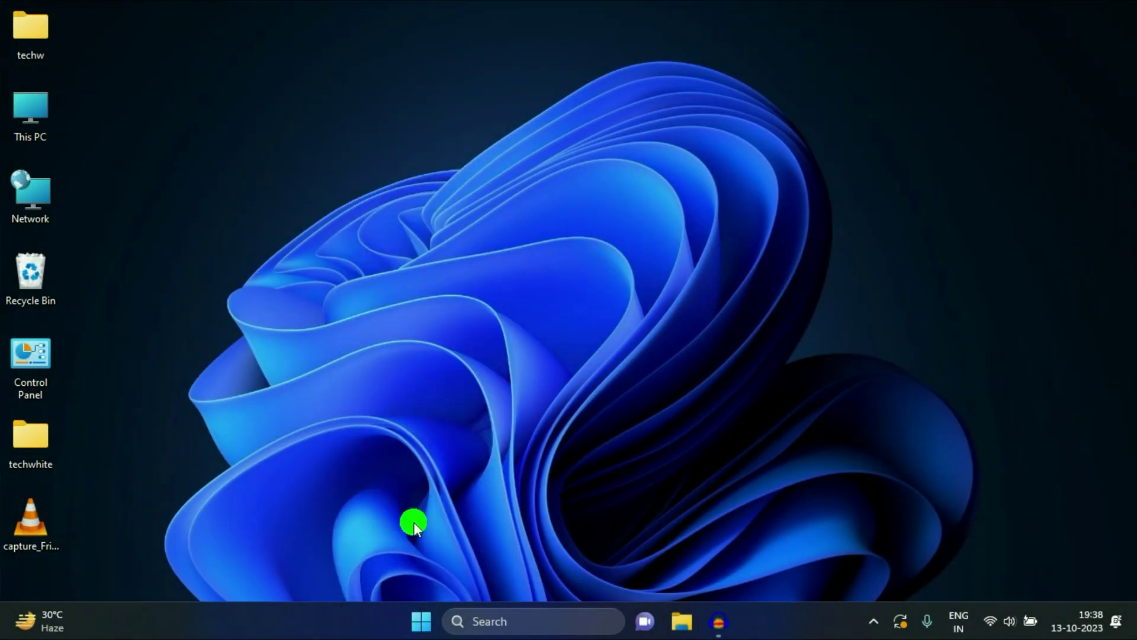
{"action": "left_click_drag", "start_coordinate": [267, 427], "coordinate": [673, 219]}
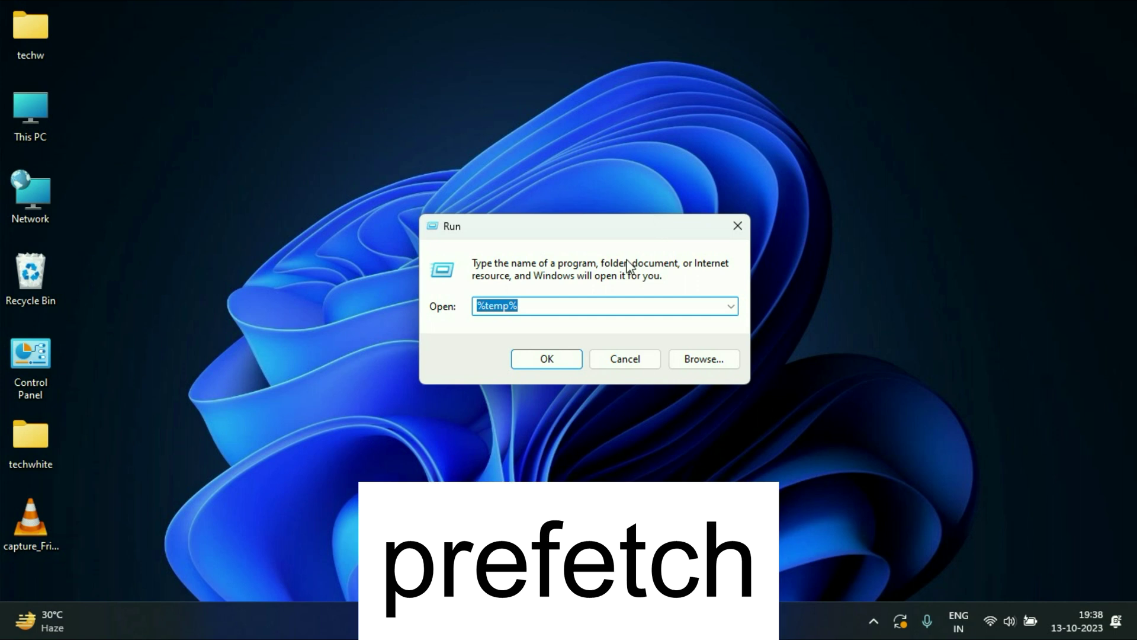
{"action": "type", "text": "pr"}
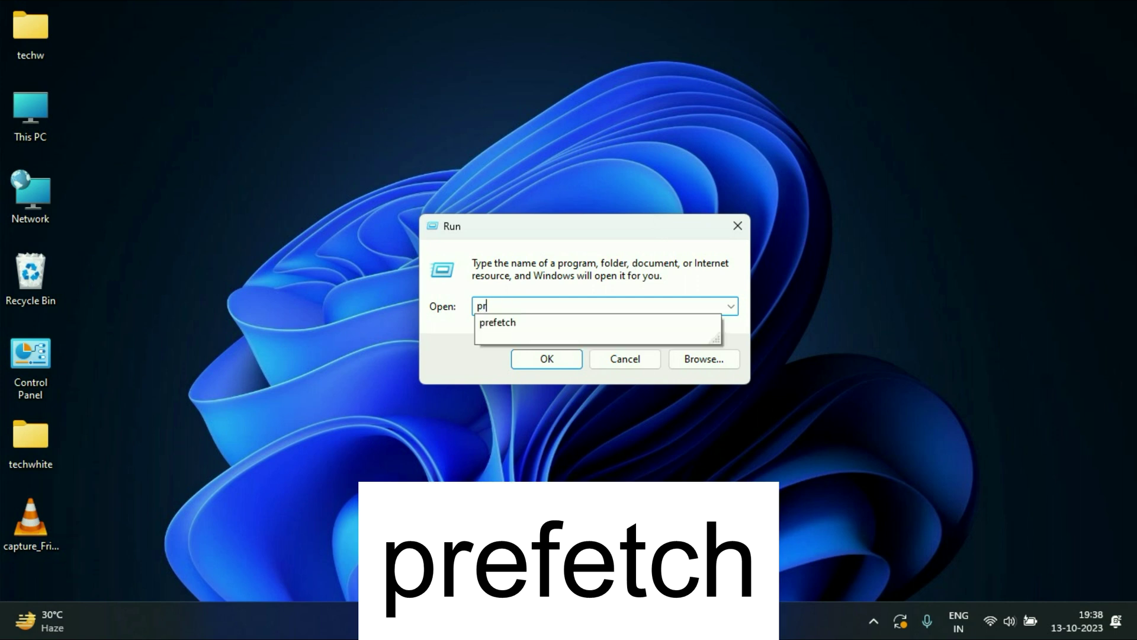
{"action": "type", "text": "efetch"}
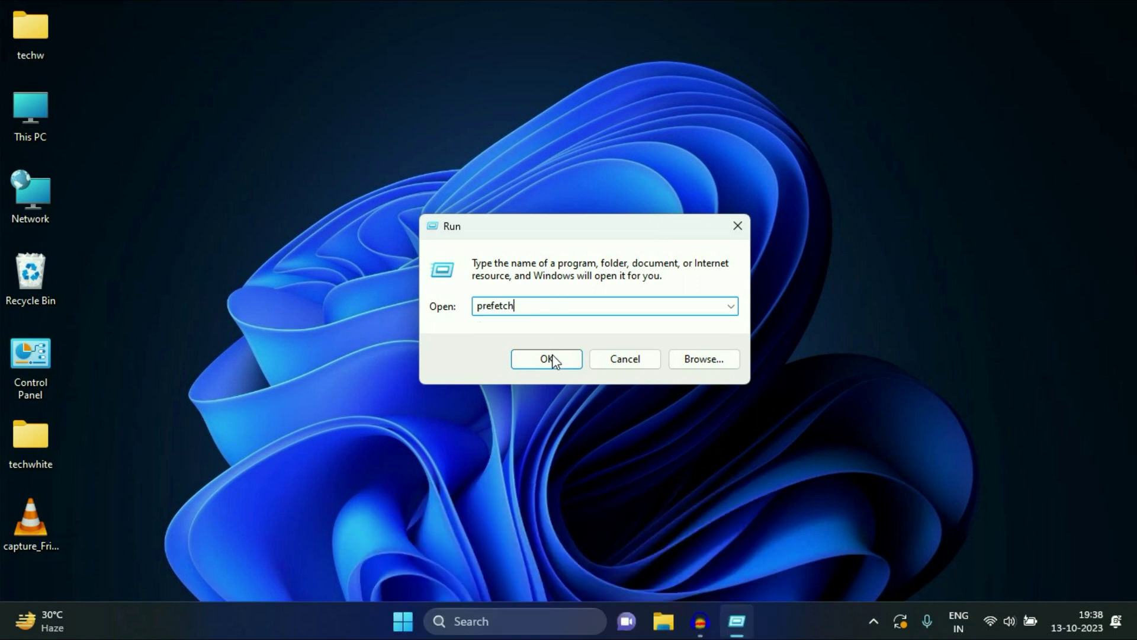
{"action": "left_click", "coordinate": [550, 358]}
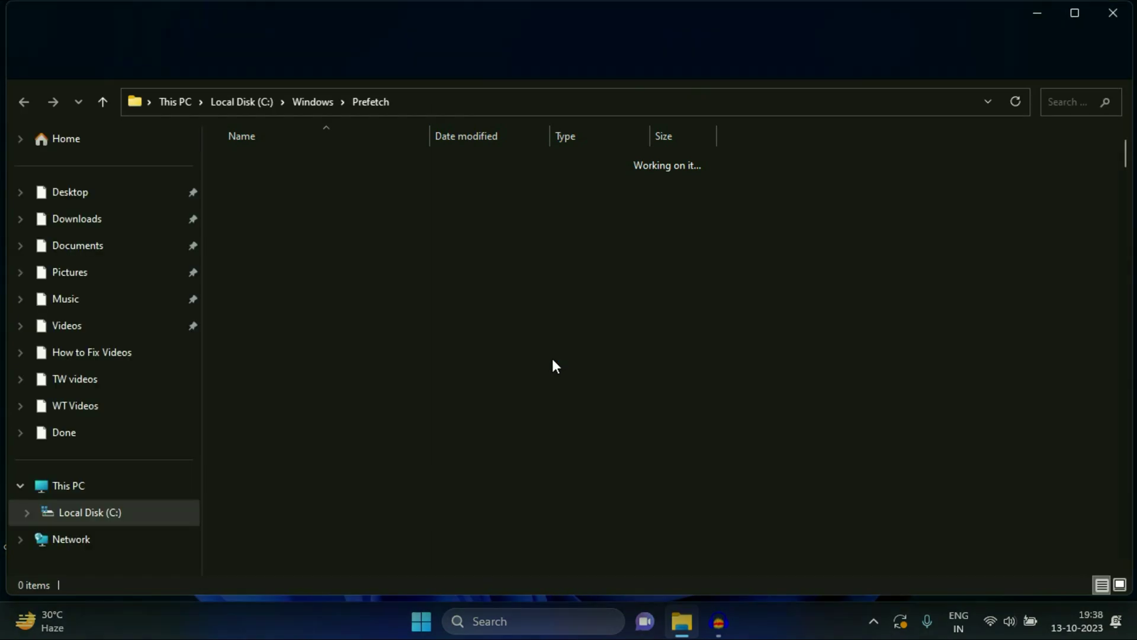
- Permanently delete all 254 prefetch files
{"action": "key", "text": "ctrl+a"}
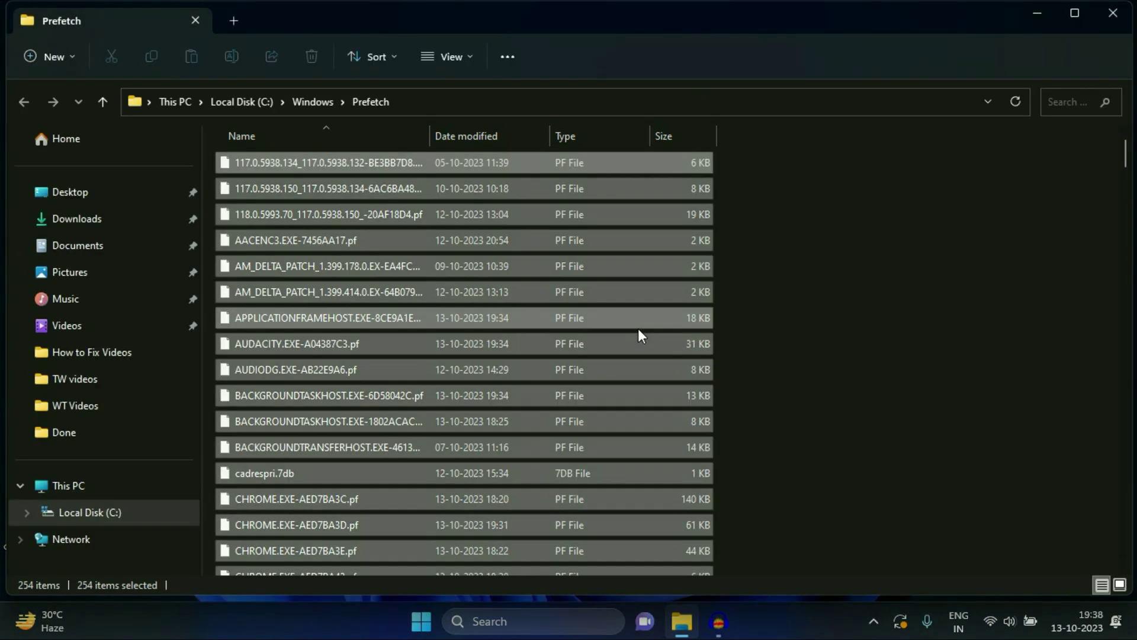
{"action": "key", "text": "shift+Delete"}
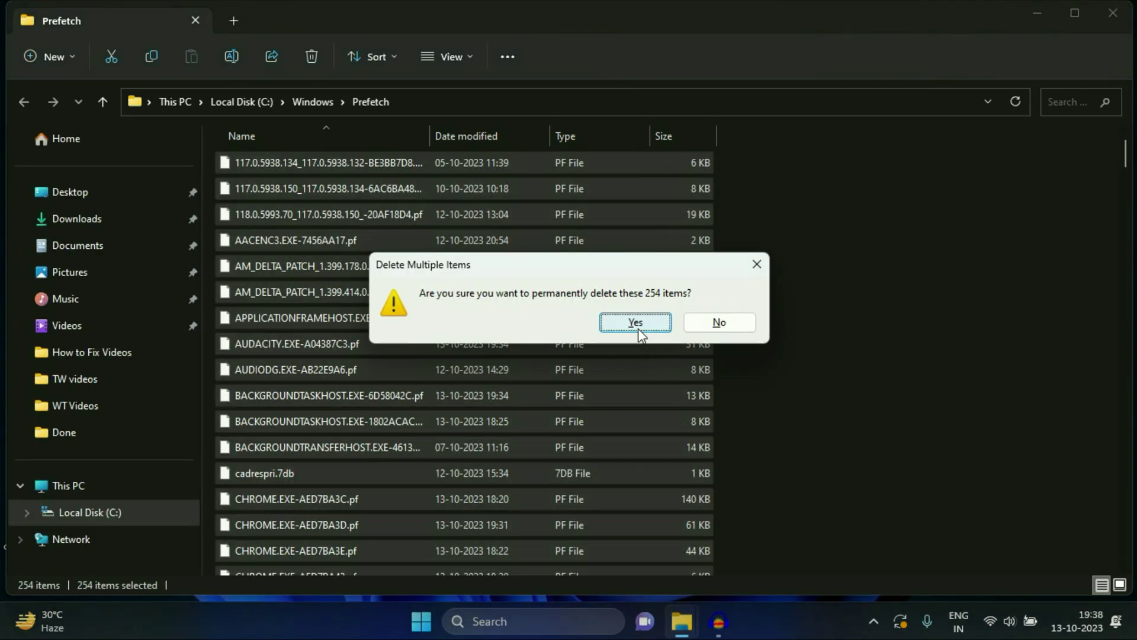
{"action": "left_click", "coordinate": [638, 329]}
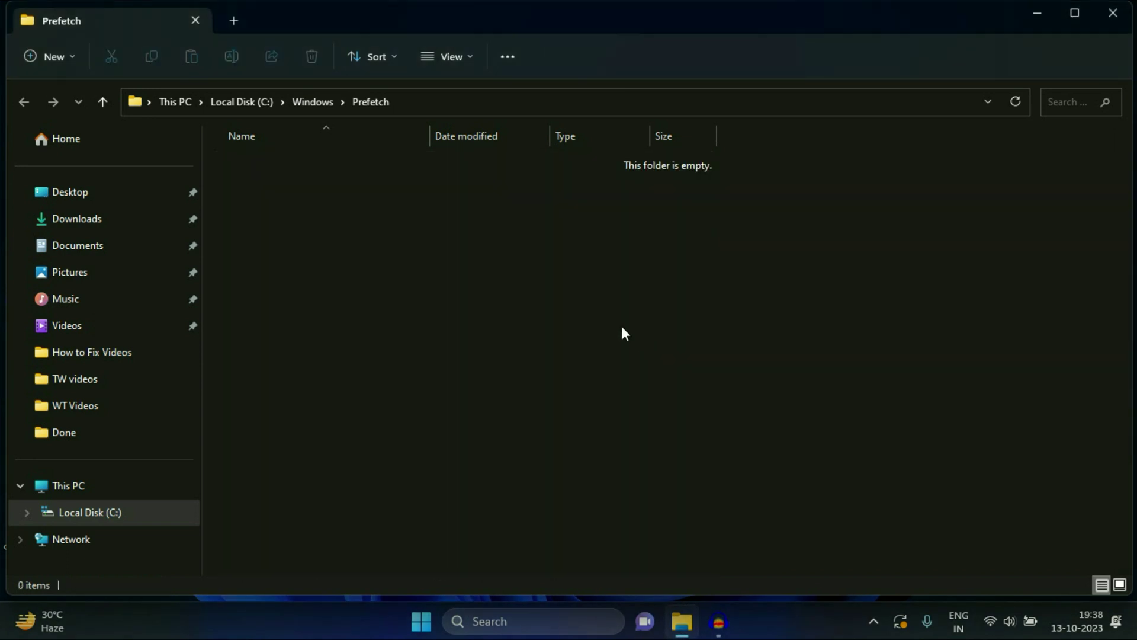
- Close the Prefetch window and fill the Run box with 'recent' from the autocomplete list
{"action": "left_click", "coordinate": [1112, 13]}
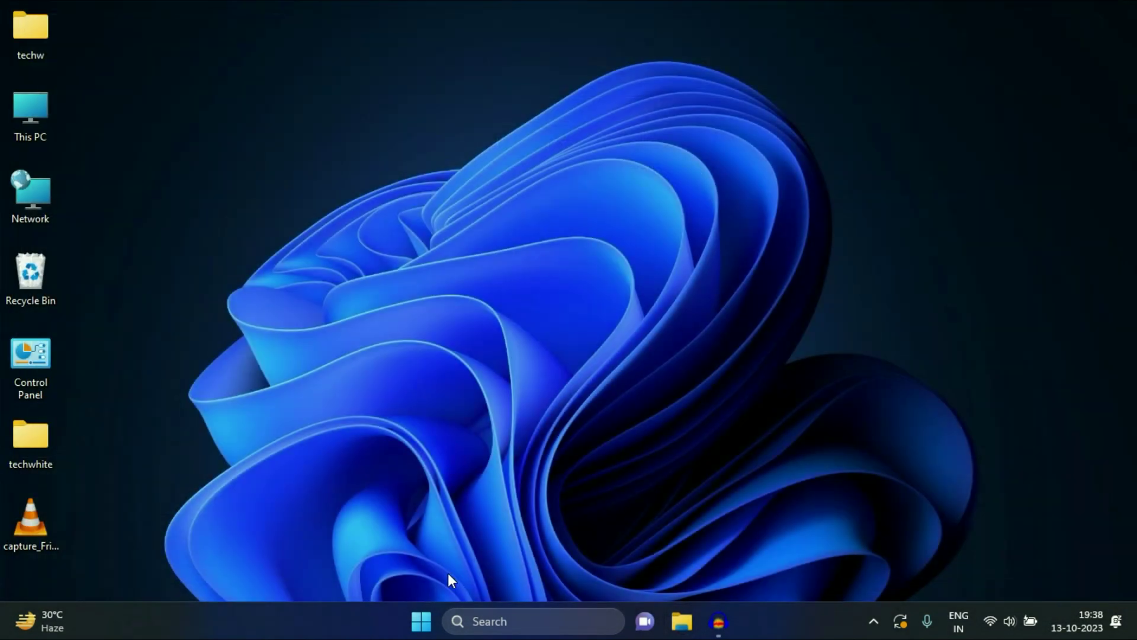
{"action": "right_click", "coordinate": [421, 620]}
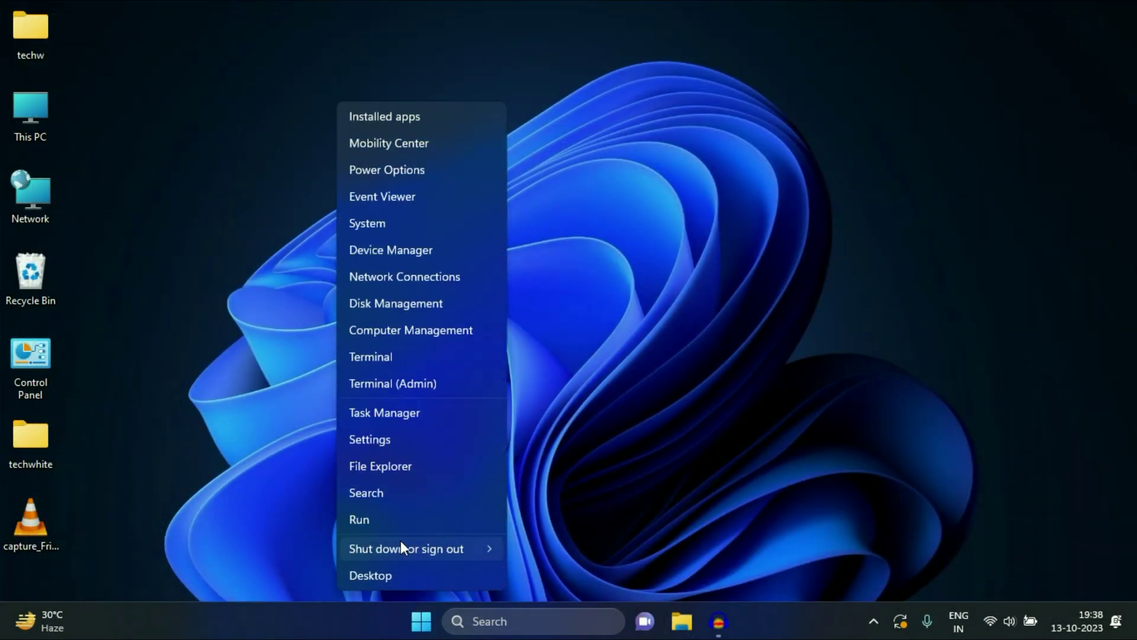
{"action": "left_click", "coordinate": [408, 523]}
{"action": "left_click_drag", "start_coordinate": [243, 431], "coordinate": [487, 289]}
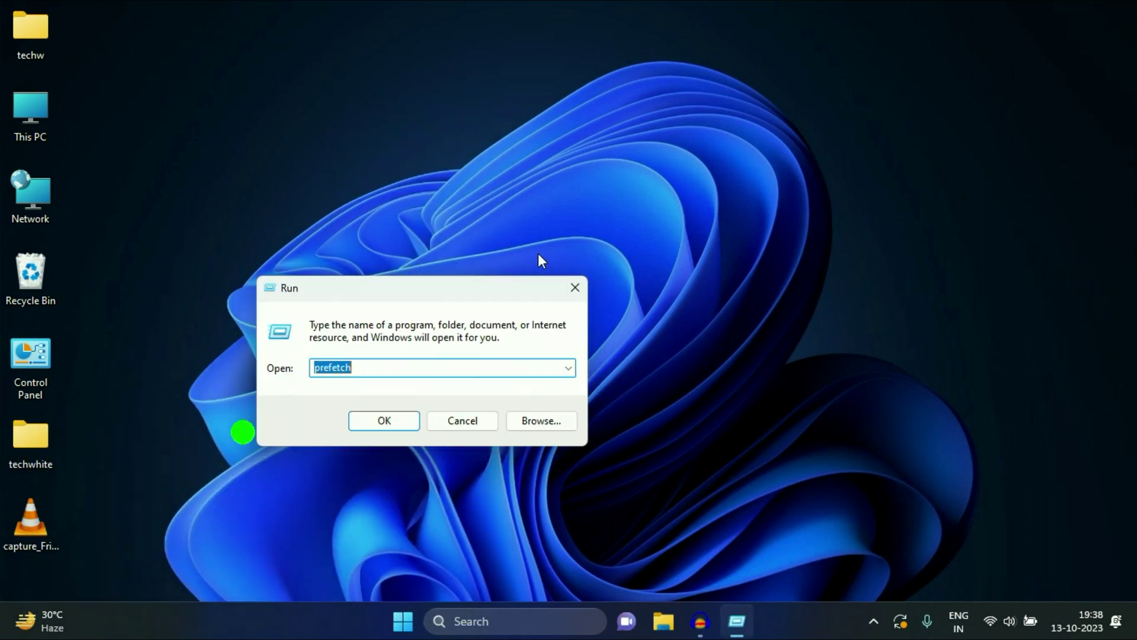
{"action": "left_click_drag", "start_coordinate": [538, 254], "coordinate": [611, 207]}
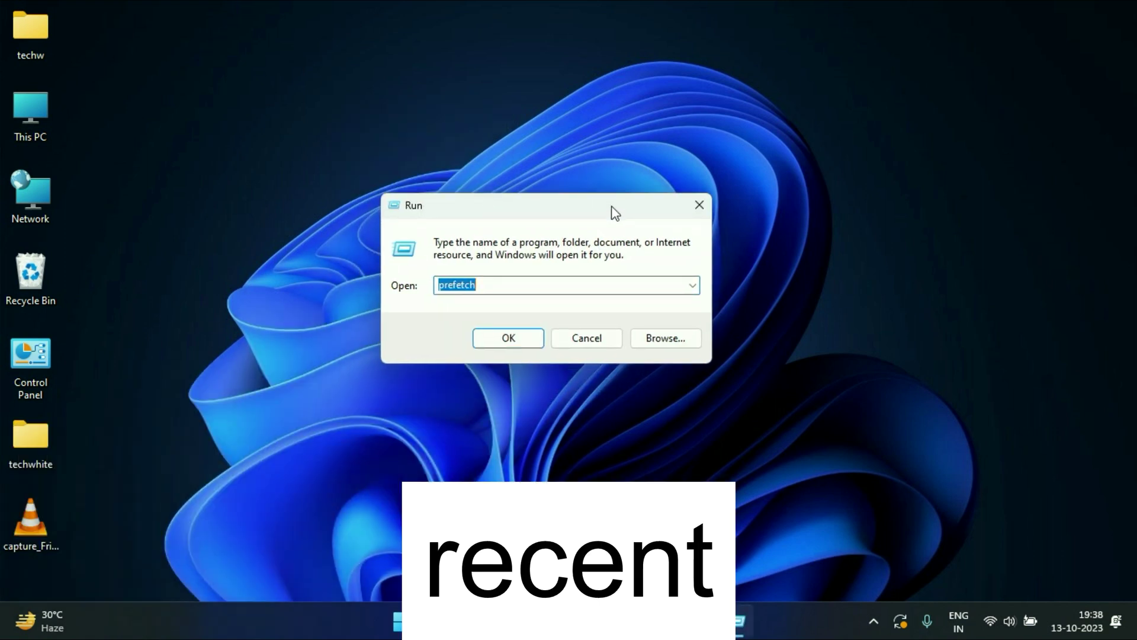
{"action": "type", "text": "rec"}
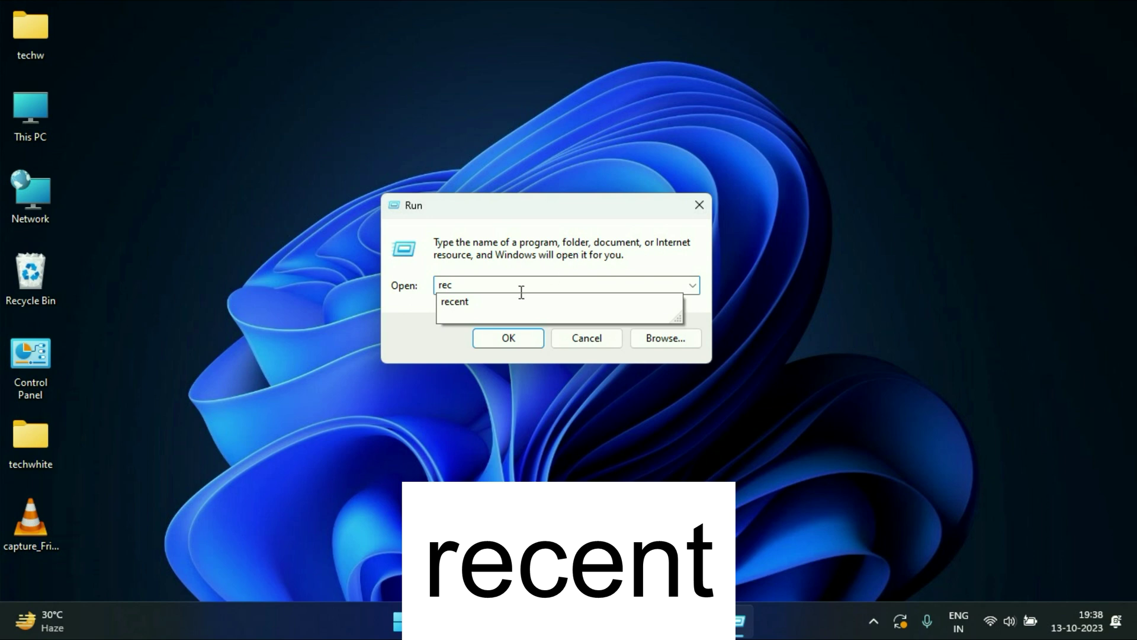
{"action": "left_click", "coordinate": [513, 302]}
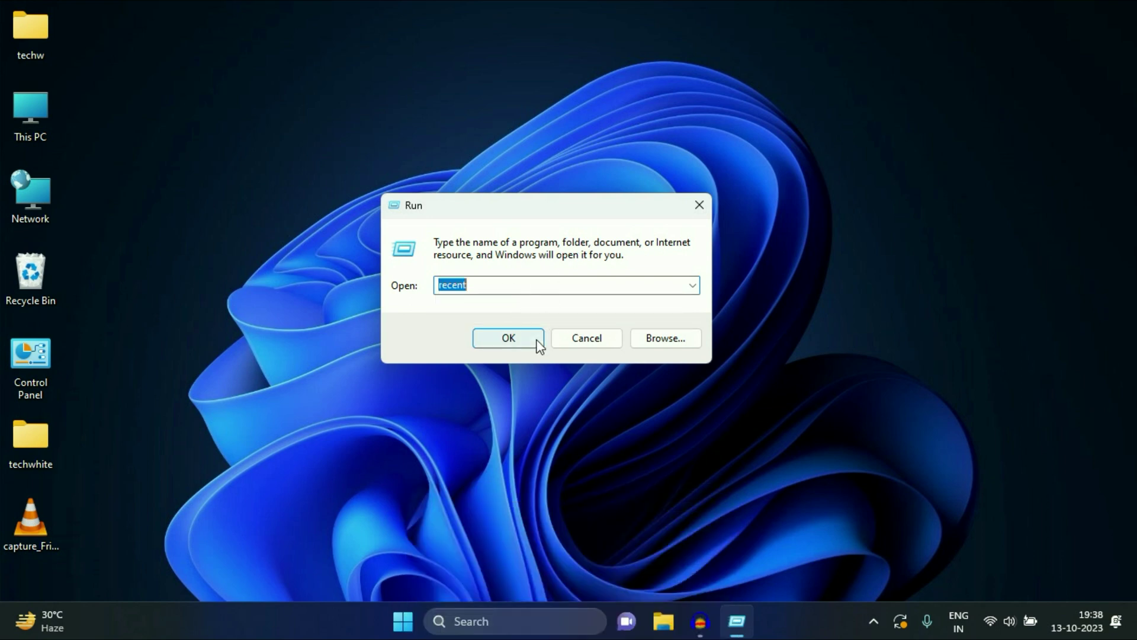
- Open the Recent folder, delete all 93 shortcuts, and close the window
{"action": "left_click", "coordinate": [508, 338]}
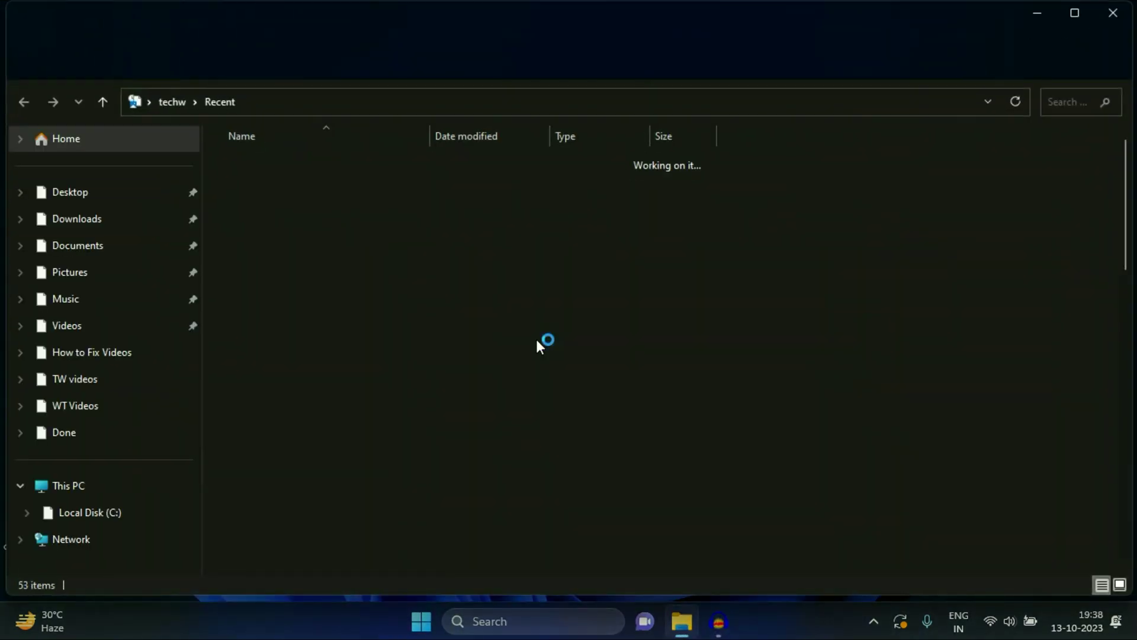
{"action": "scroll", "coordinate": [481, 340], "scroll_direction": "down", "scroll_amount": 3}
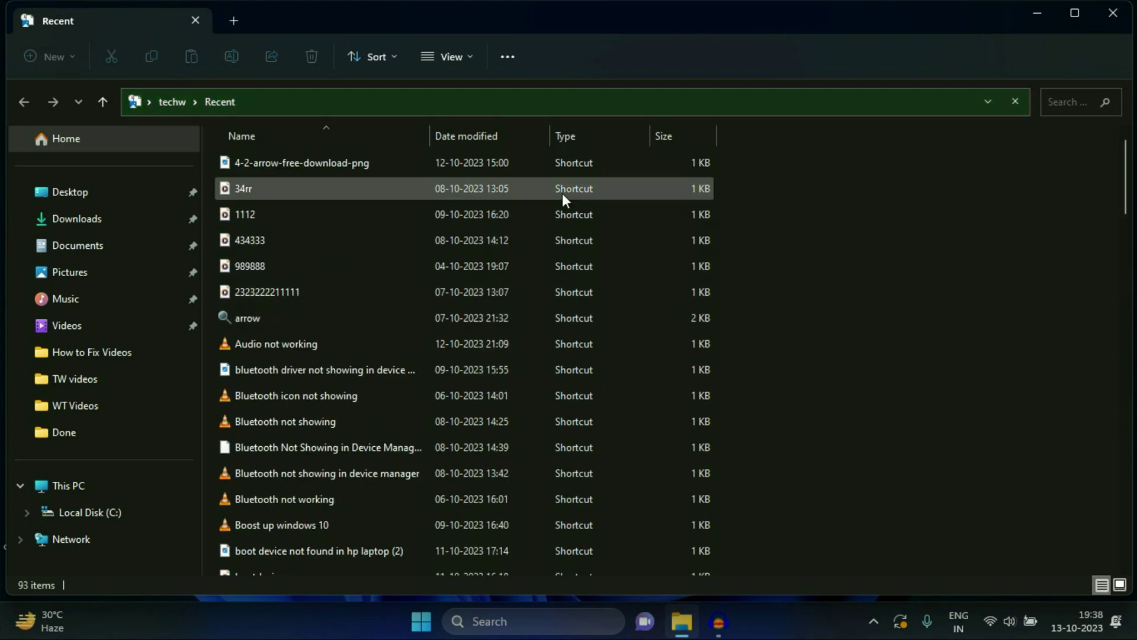
{"action": "left_click", "coordinate": [572, 163]}
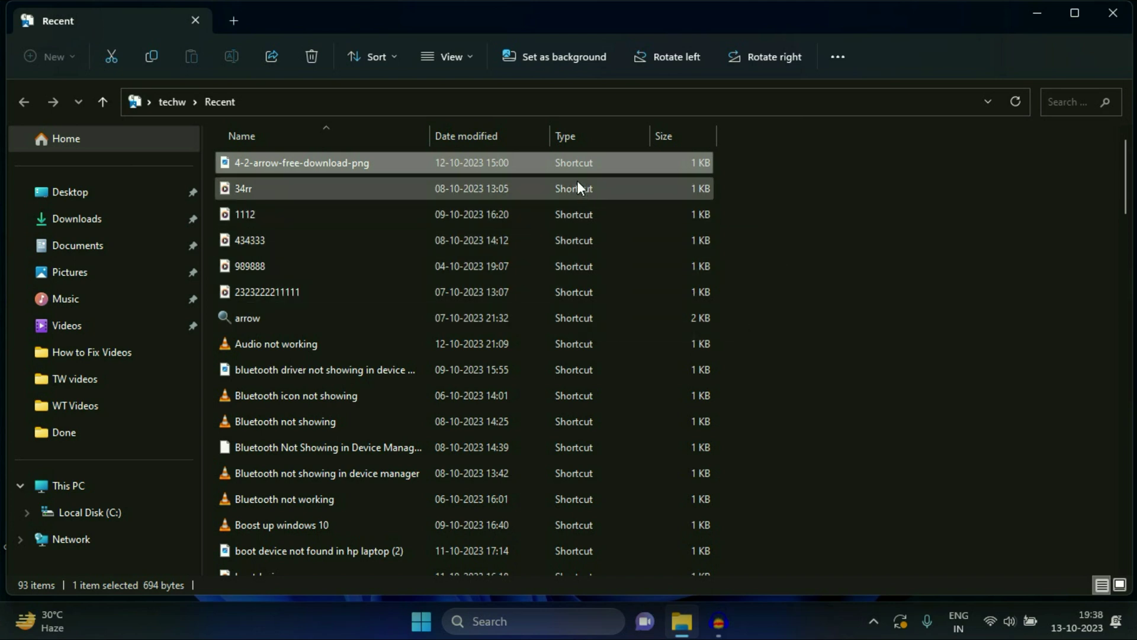
{"action": "scroll", "coordinate": [584, 332], "scroll_direction": "down", "scroll_amount": 6}
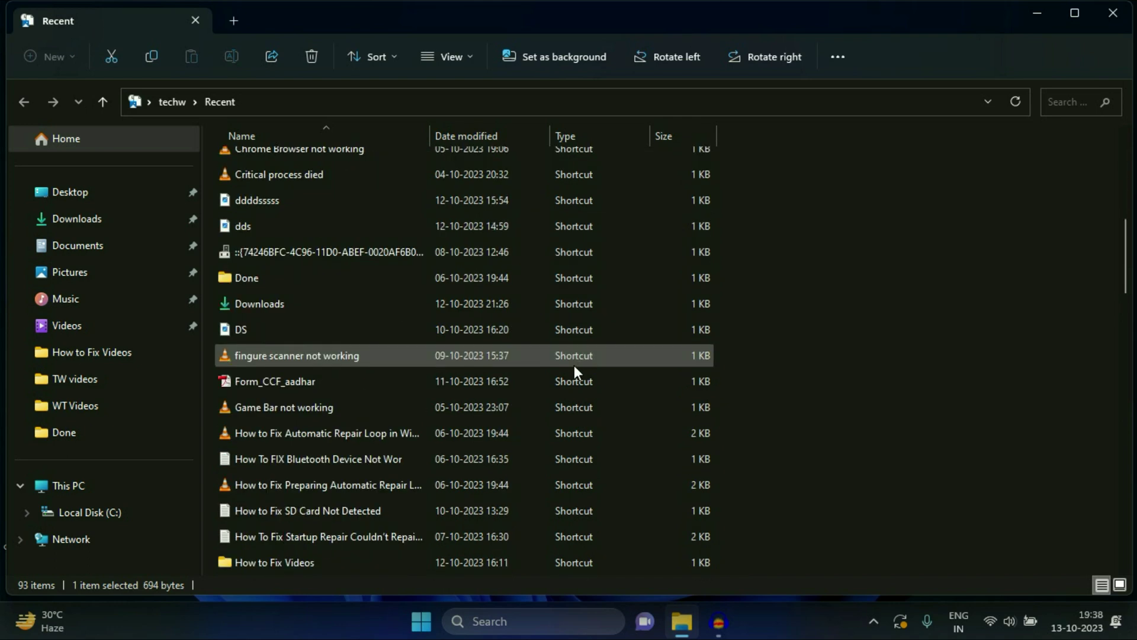
{"action": "scroll", "coordinate": [576, 371], "scroll_direction": "up", "scroll_amount": 6}
{"action": "scroll", "coordinate": [622, 338], "scroll_direction": "down", "scroll_amount": 20}
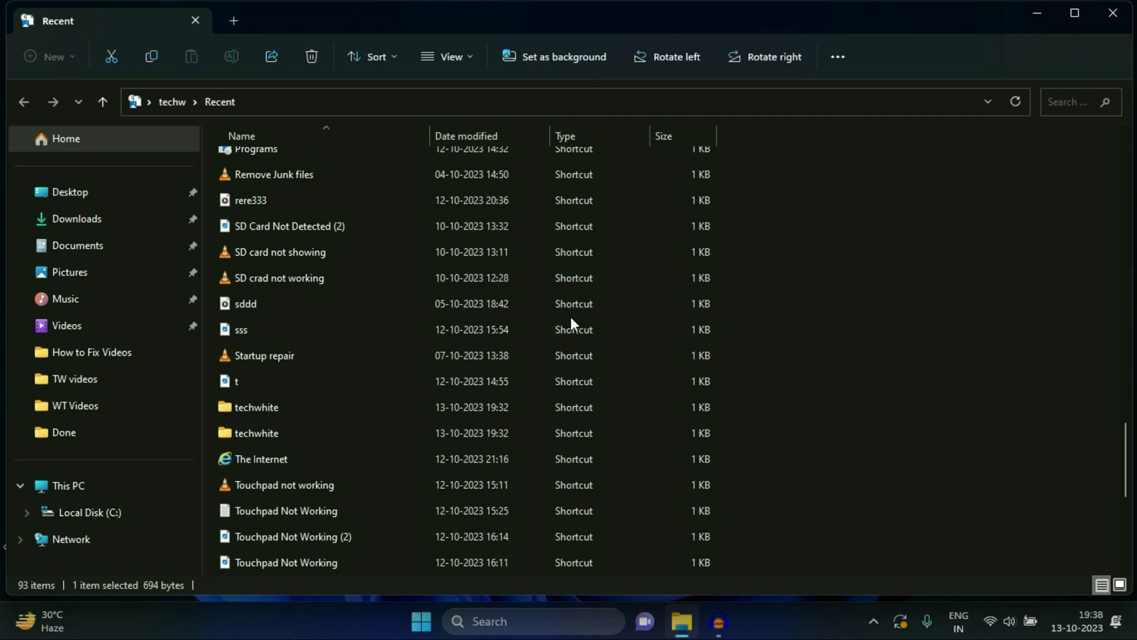
{"action": "scroll", "coordinate": [570, 317], "scroll_direction": "up", "scroll_amount": 9}
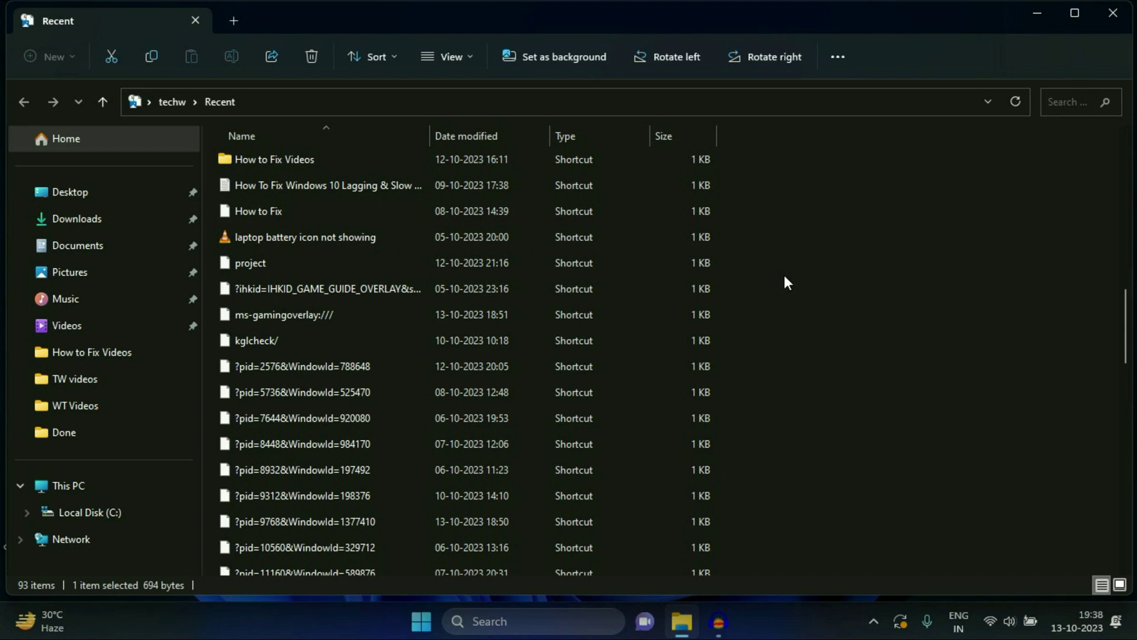
{"action": "key", "text": "ctrl+a"}
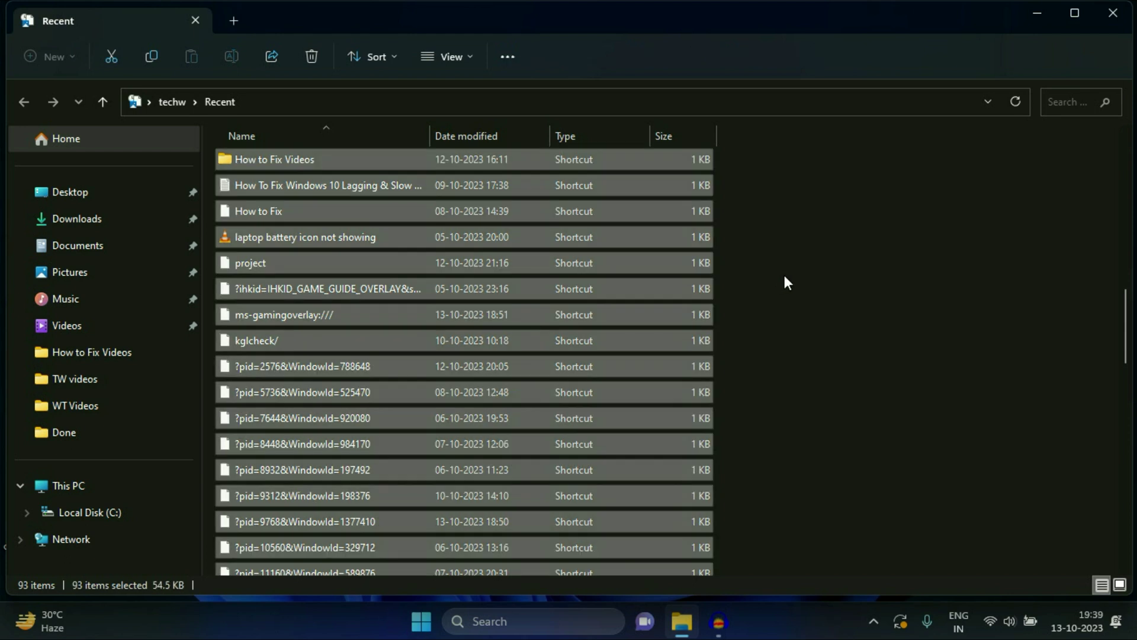
{"action": "key", "text": "Delete"}
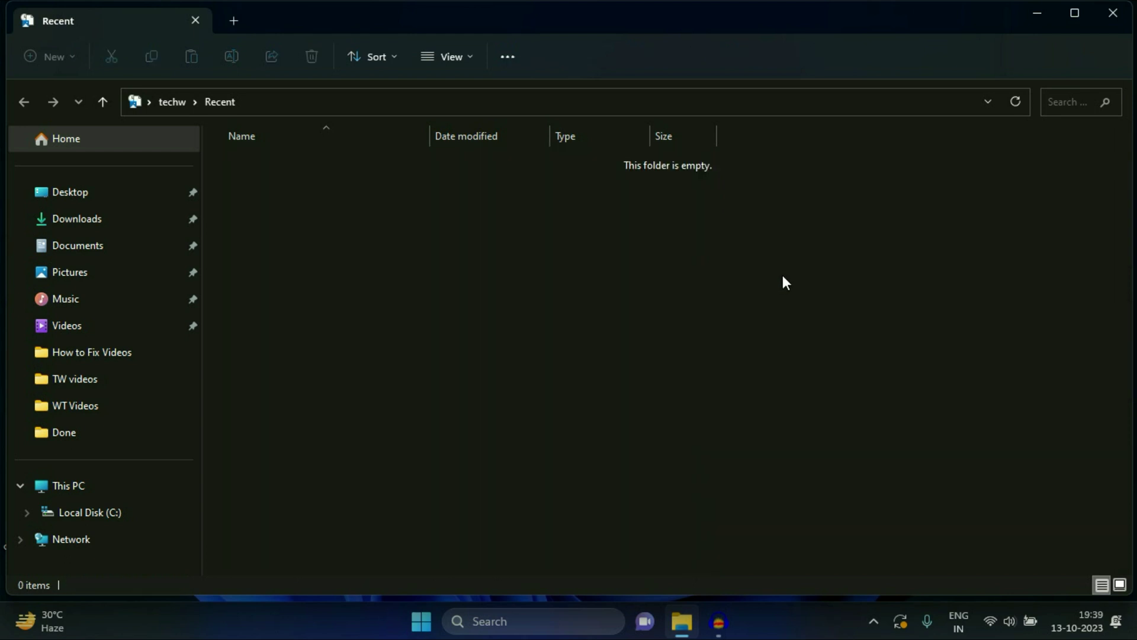
{"action": "left_click", "coordinate": [1113, 15]}
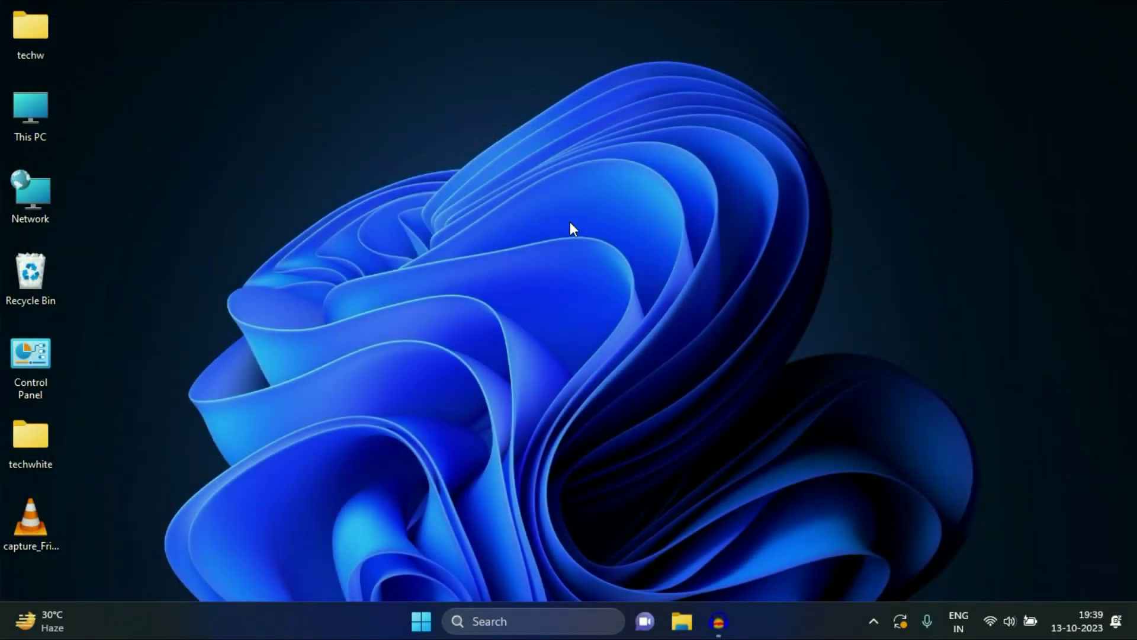
- Launch Disk Cleanup by searching 'disk' from the Start menu
{"action": "left_click", "coordinate": [423, 620]}
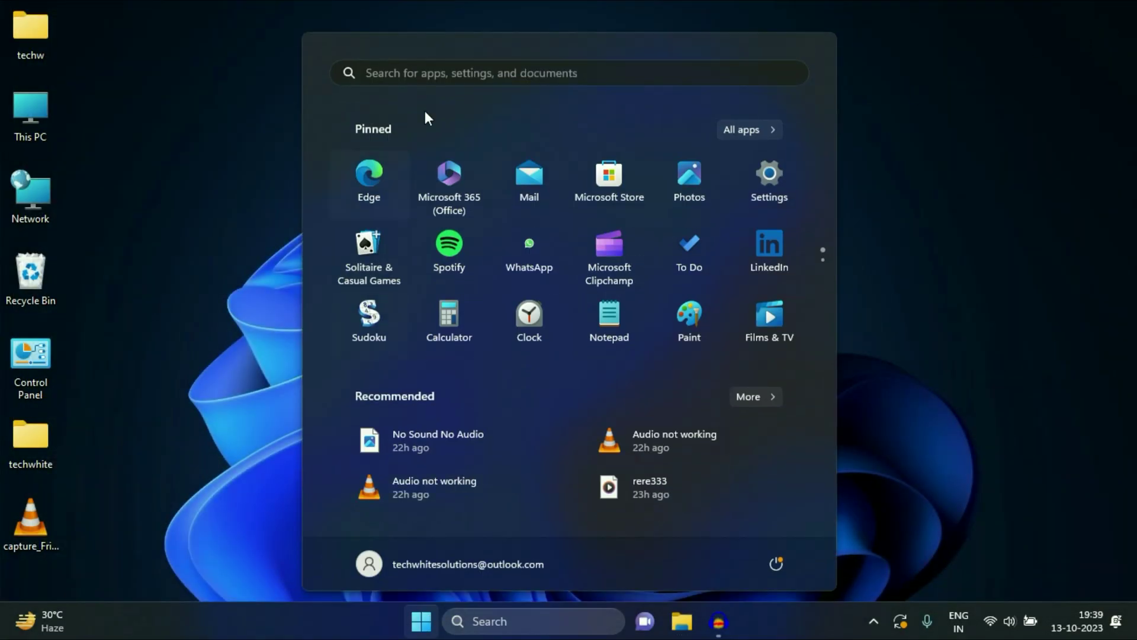
{"action": "left_click", "coordinate": [448, 76]}
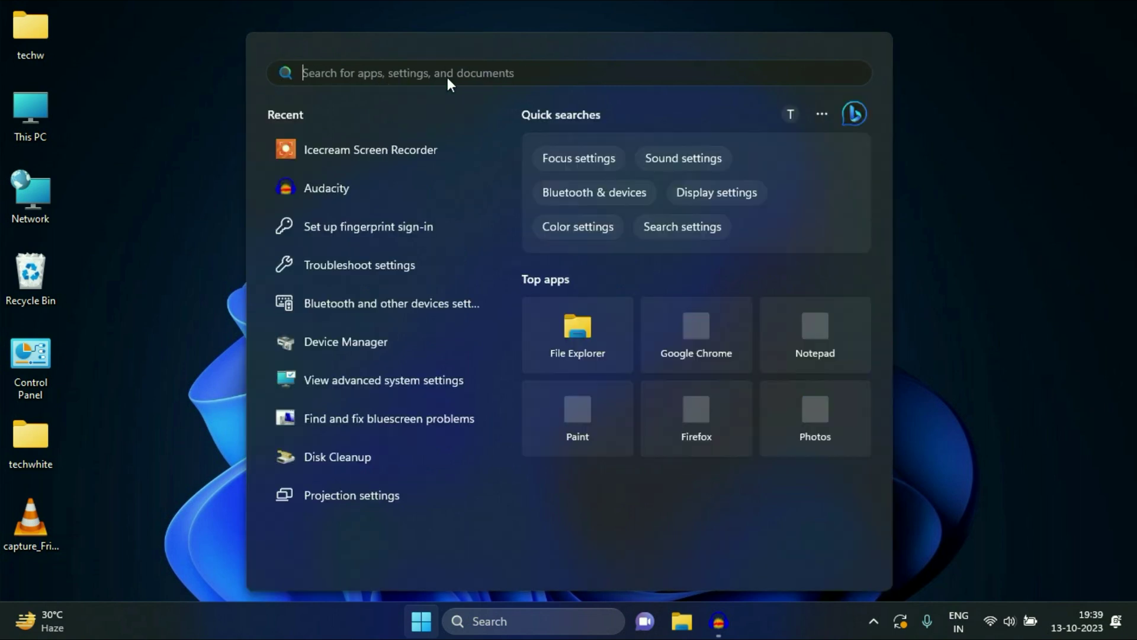
{"action": "type", "text": "disk"}
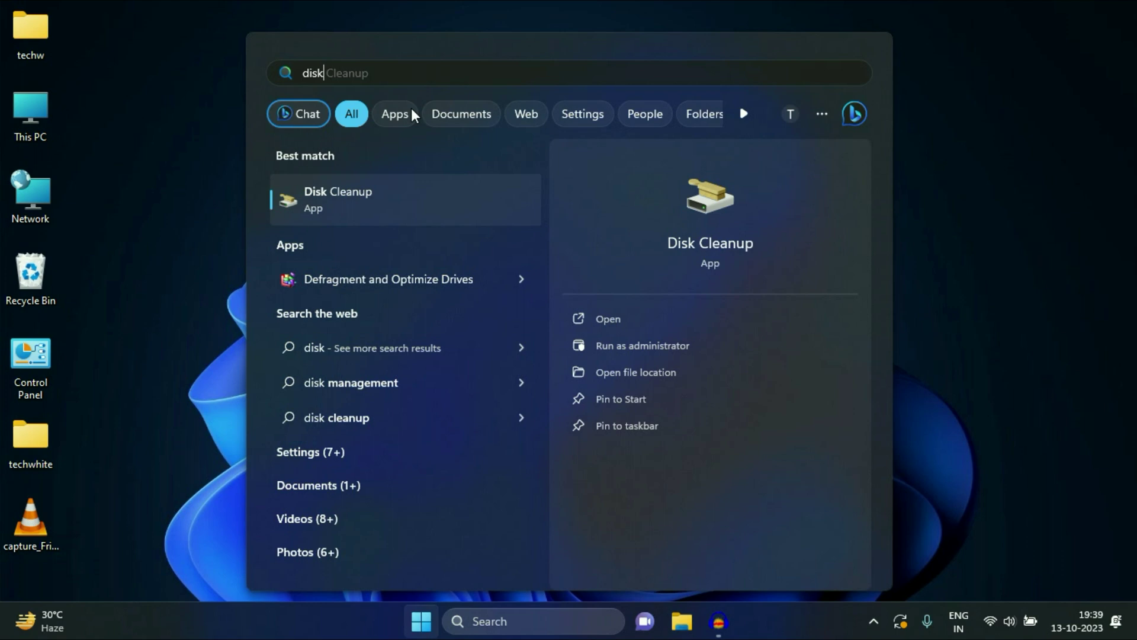
{"action": "left_click", "coordinate": [337, 198]}
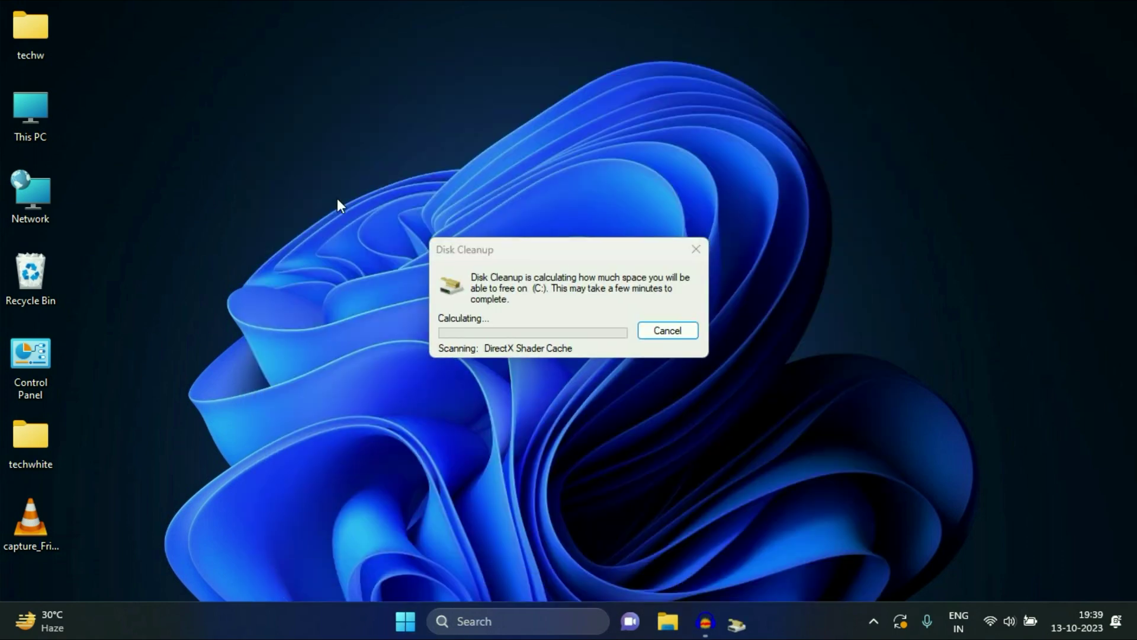
{"action": "left_click_drag", "start_coordinate": [309, 151], "coordinate": [488, 84]}
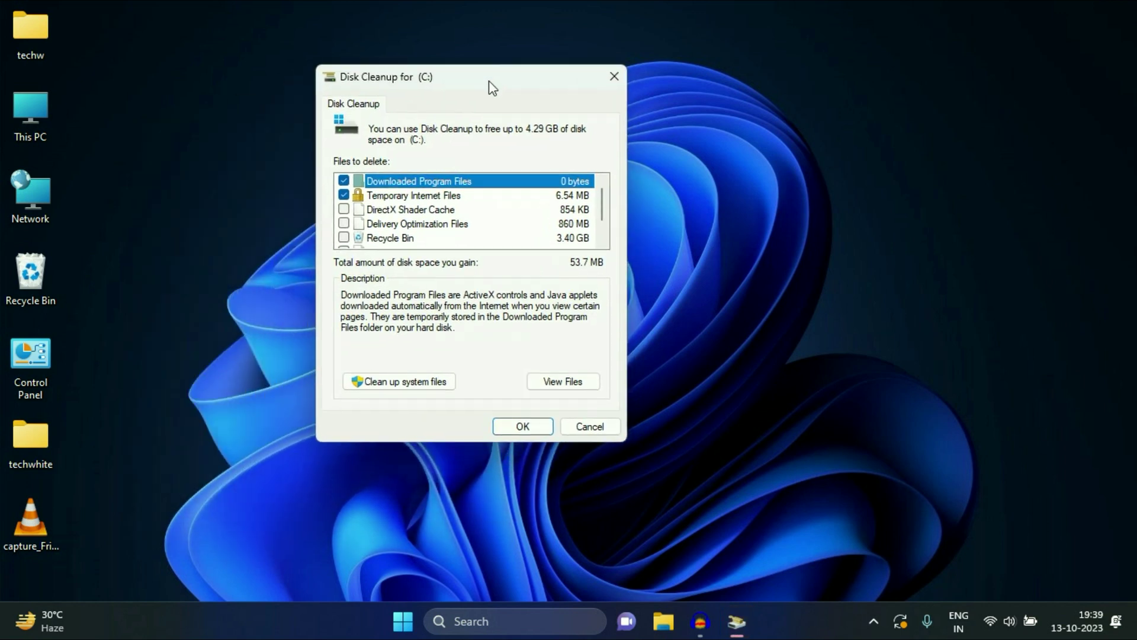
- Include DirectX Shader Cache, Delivery Optimization, Recycle Bin and Temporary files, then delete the 4.29 GB
{"action": "left_click", "coordinate": [344, 209]}
{"action": "left_click", "coordinate": [344, 223]}
{"action": "scroll", "coordinate": [347, 223], "scroll_direction": "down", "scroll_amount": 1}
{"action": "left_click", "coordinate": [344, 224]}
{"action": "left_click", "coordinate": [344, 209]}
{"action": "scroll", "coordinate": [389, 225], "scroll_direction": "up", "scroll_amount": 1}
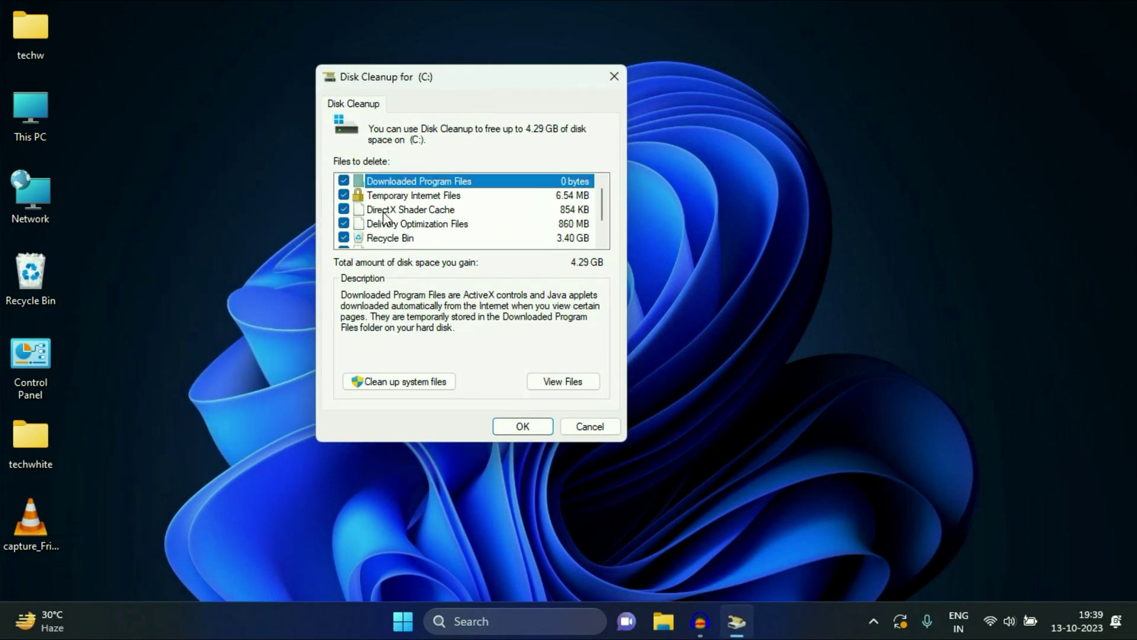
{"action": "scroll", "coordinate": [386, 228], "scroll_direction": "down", "scroll_amount": 1}
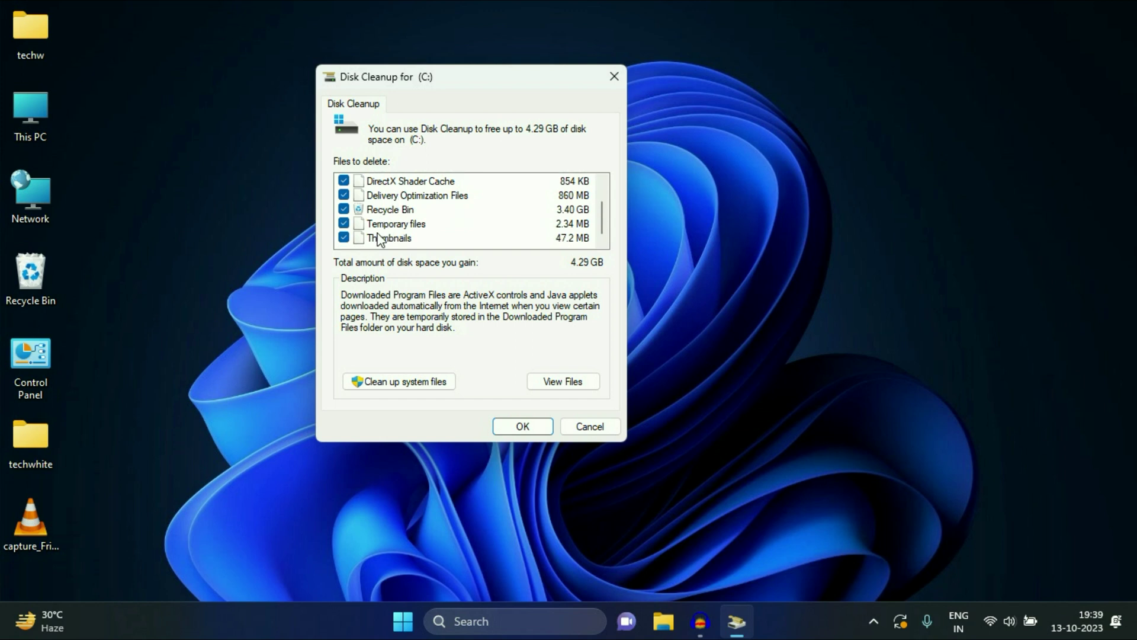
{"action": "scroll", "coordinate": [385, 234], "scroll_direction": "up", "scroll_amount": 1}
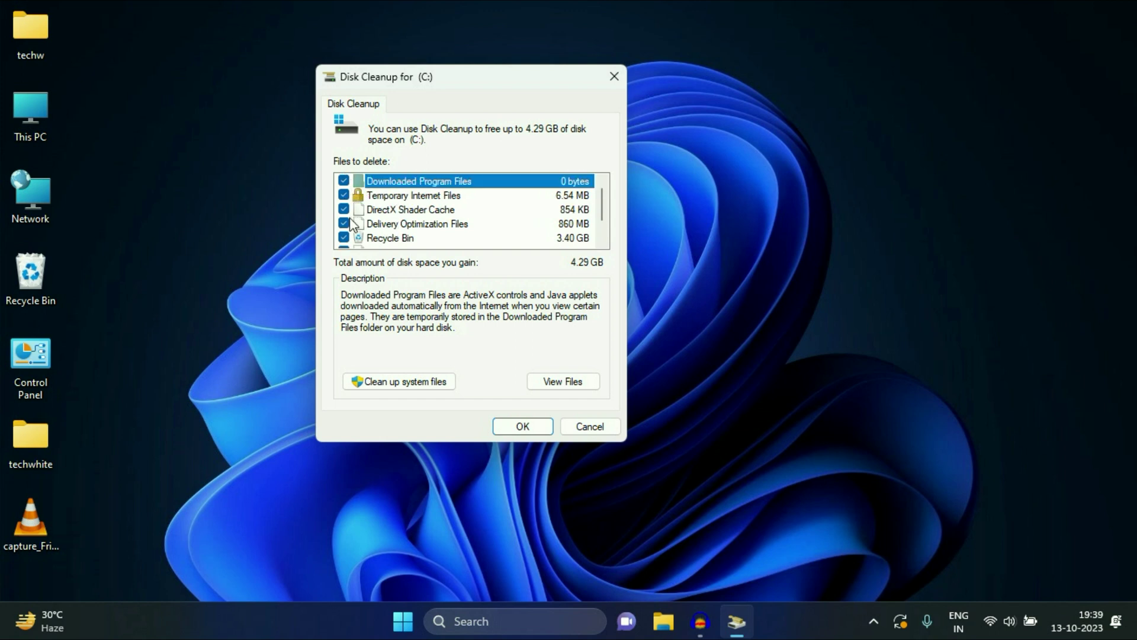
{"action": "scroll", "coordinate": [354, 225], "scroll_direction": "down", "scroll_amount": 1}
{"action": "left_click", "coordinate": [529, 427]}
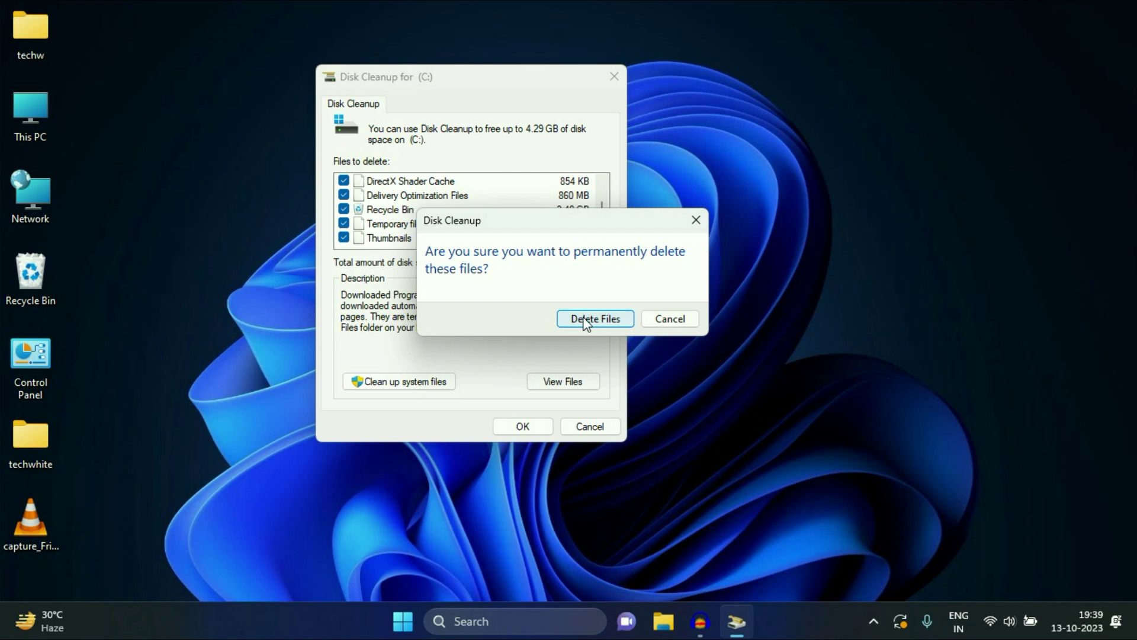
{"action": "left_click", "coordinate": [616, 322]}
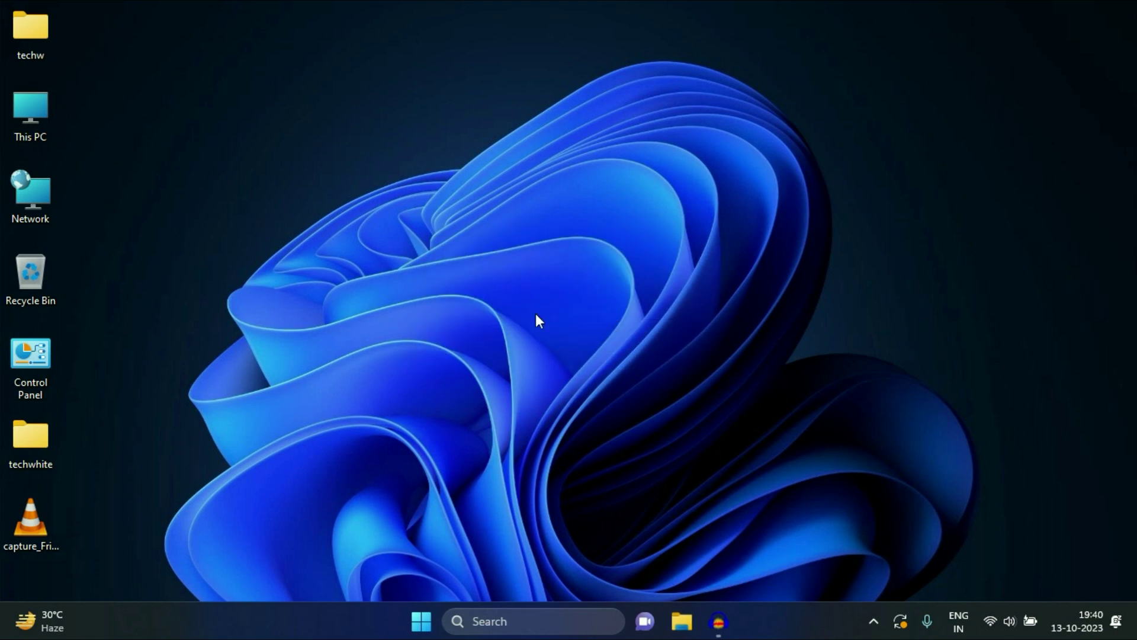
{"action": "left_click", "coordinate": [51, 125]}
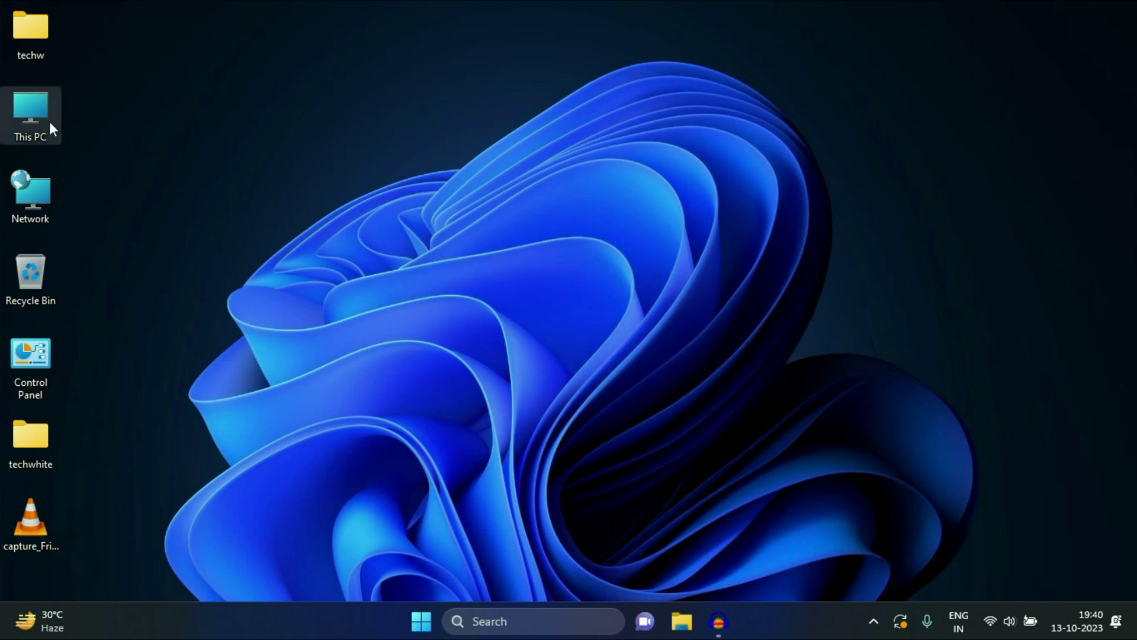
{"action": "double_click", "coordinate": [56, 123]}
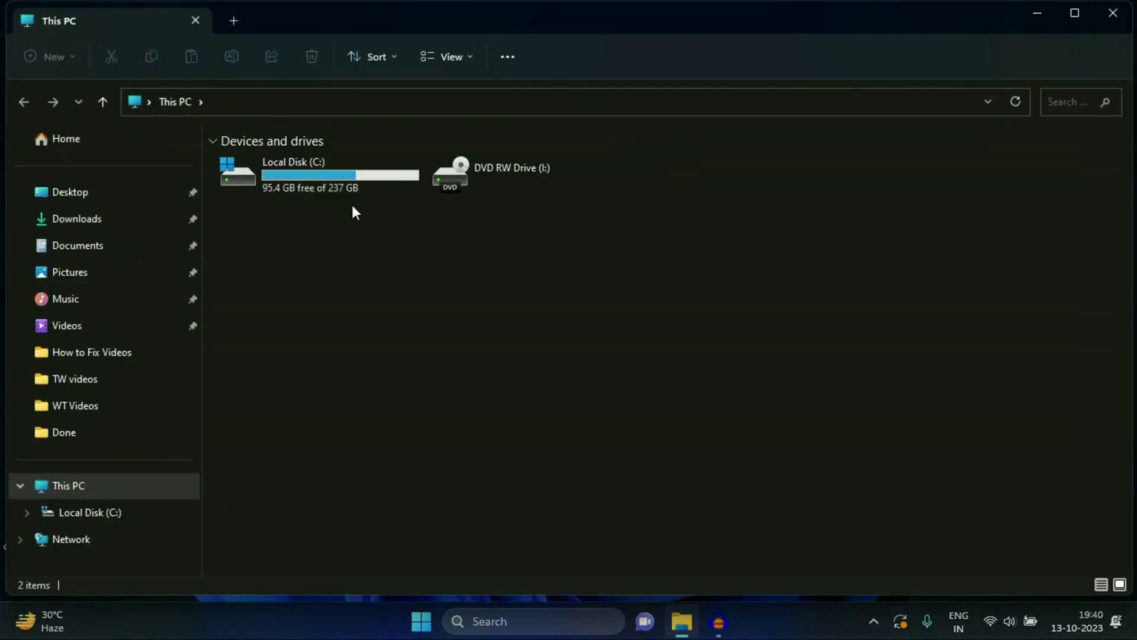
{"action": "left_click", "coordinate": [343, 173]}
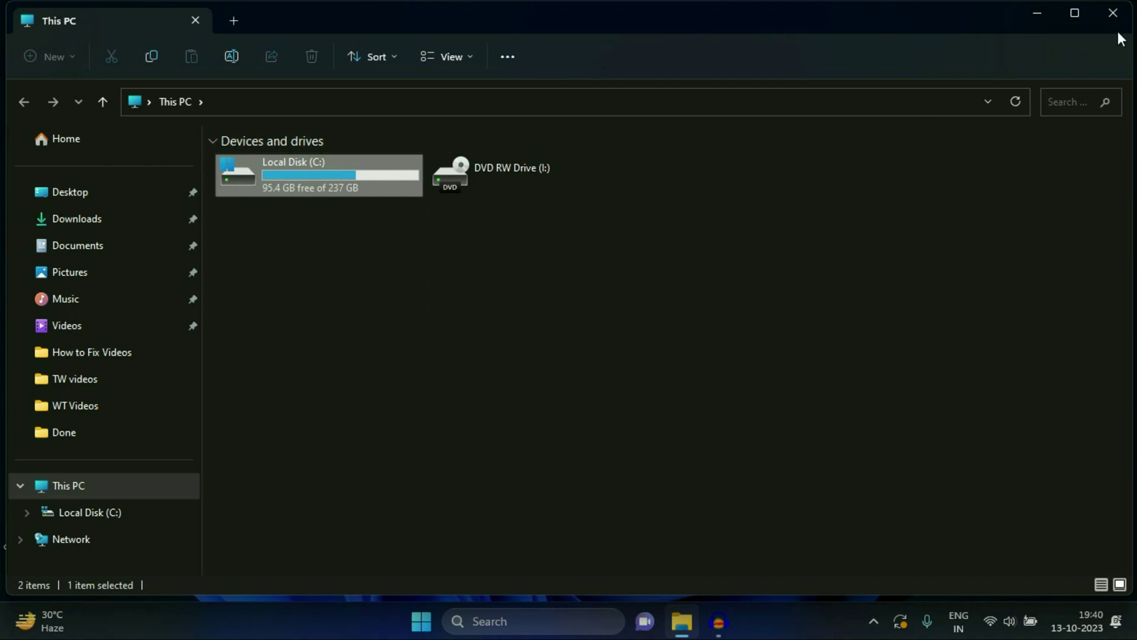
{"action": "left_click", "coordinate": [1113, 13]}
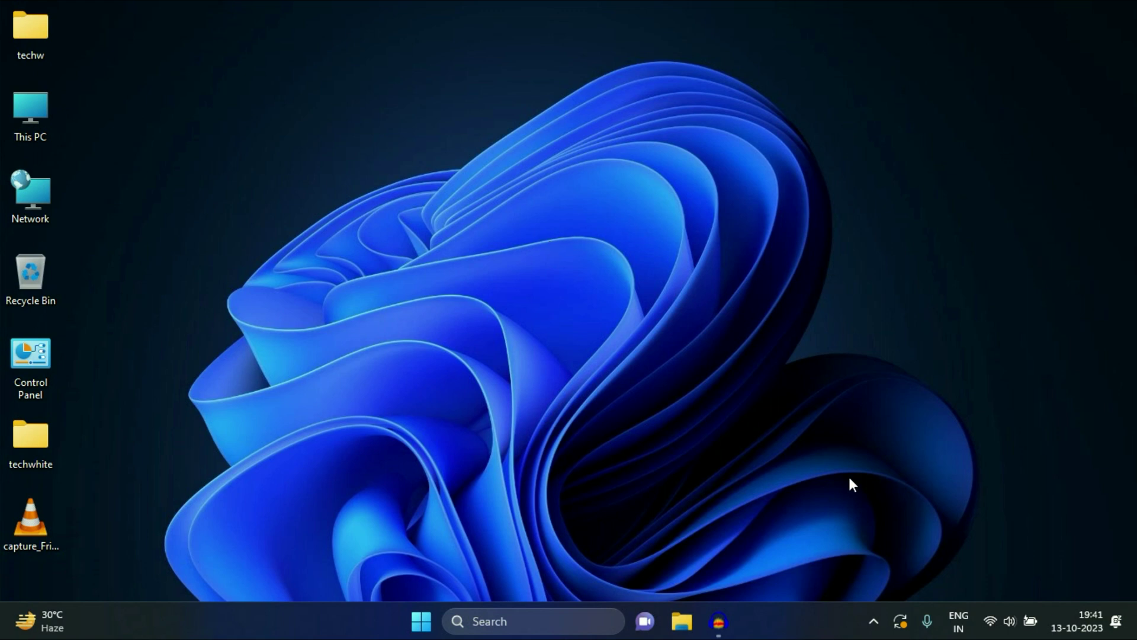
- Search the Start menu for 'anti' to bring up Virus & threat protection
{"action": "left_click", "coordinate": [874, 623]}
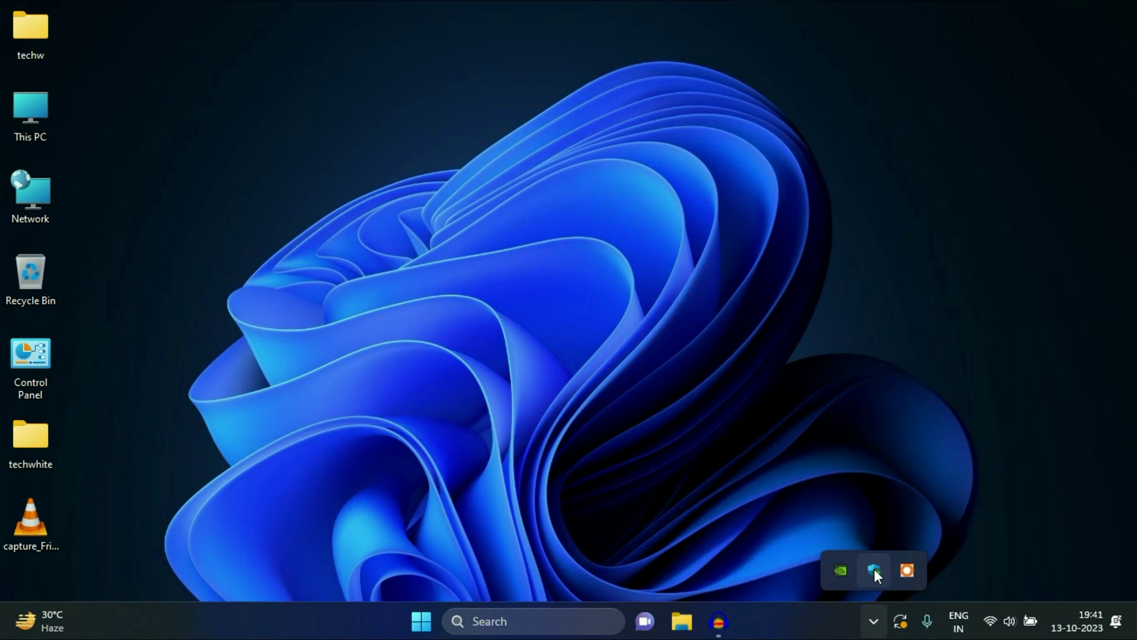
{"action": "left_click", "coordinate": [423, 617]}
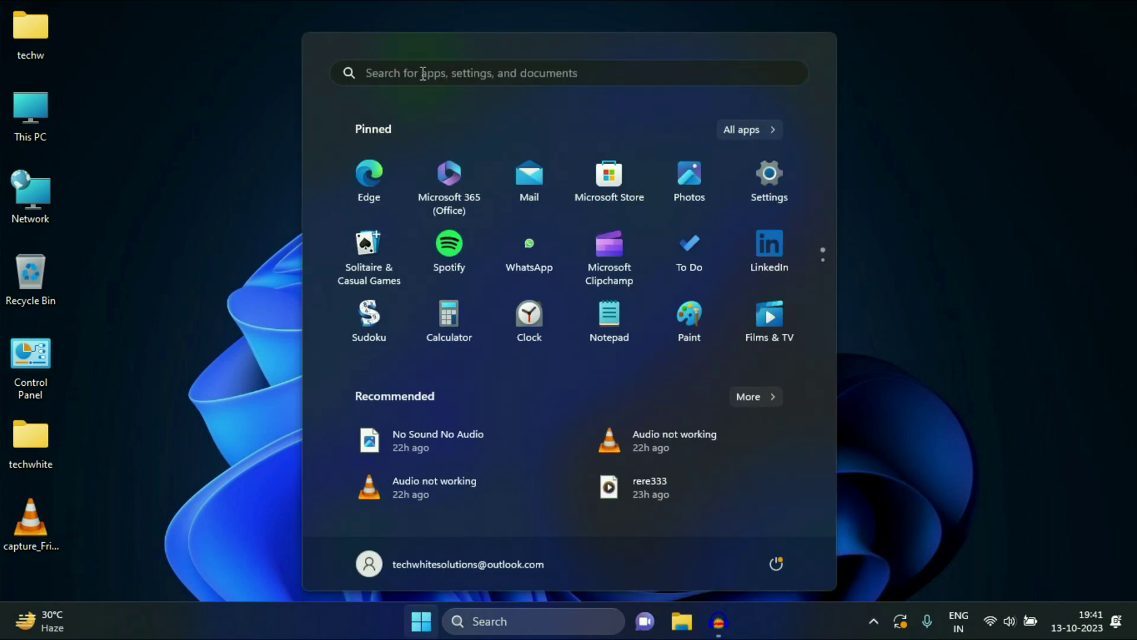
{"action": "left_click", "coordinate": [421, 73]}
{"action": "type", "text": "anti"}
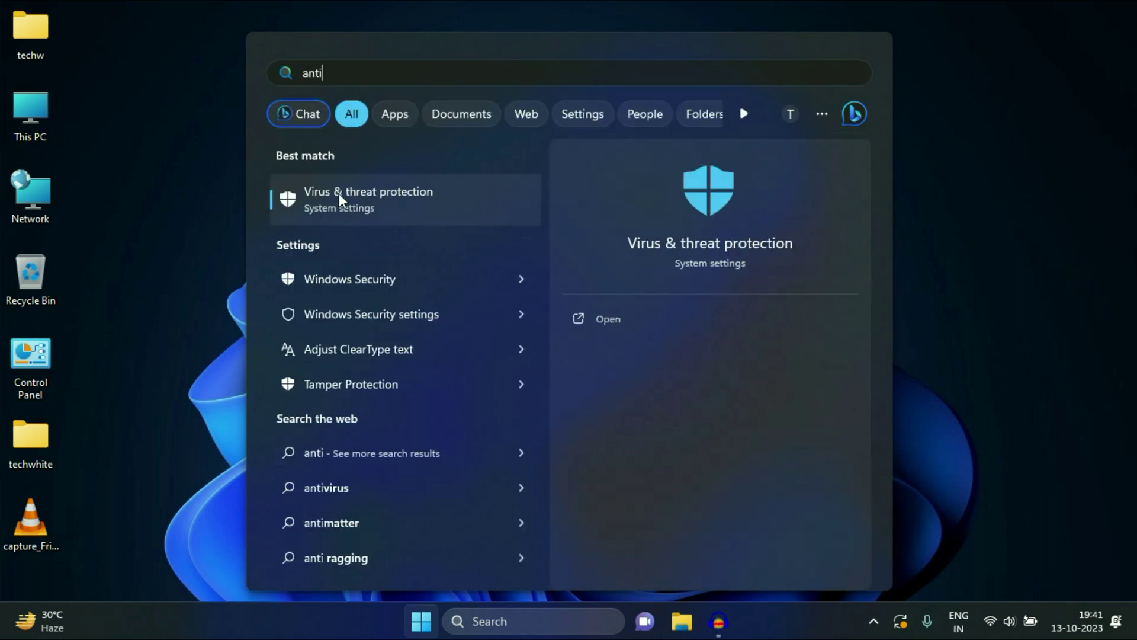
- Run a Quick scan from Virus & threat protection's Scan options, finding 0 threats
{"action": "left_click", "coordinate": [377, 206]}
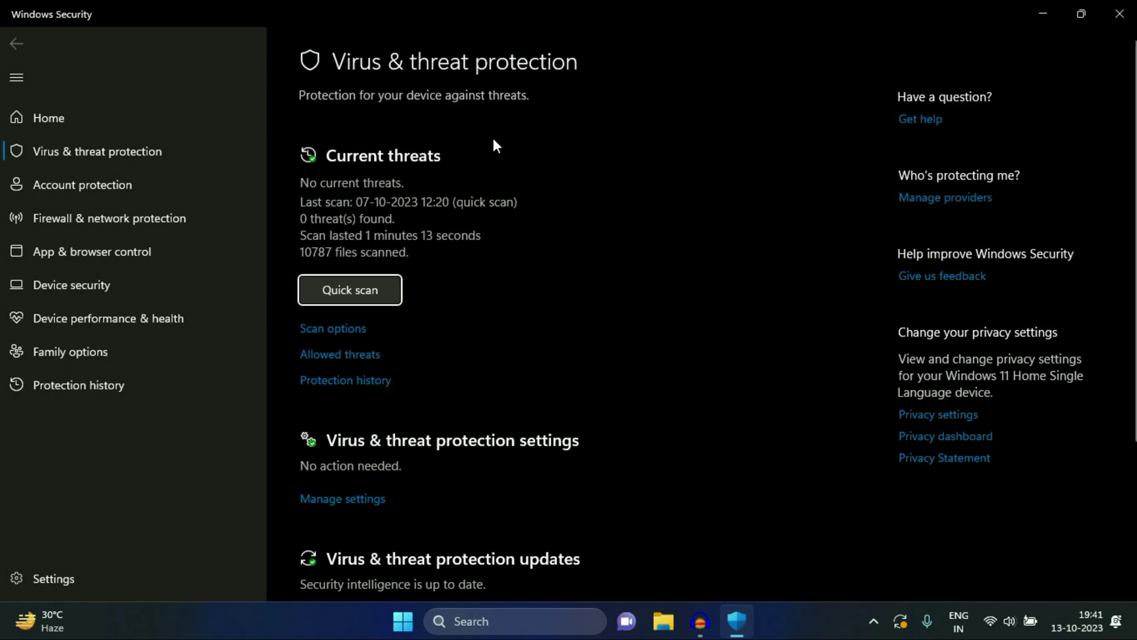
{"action": "scroll", "coordinate": [515, 190], "scroll_direction": "down", "scroll_amount": 3}
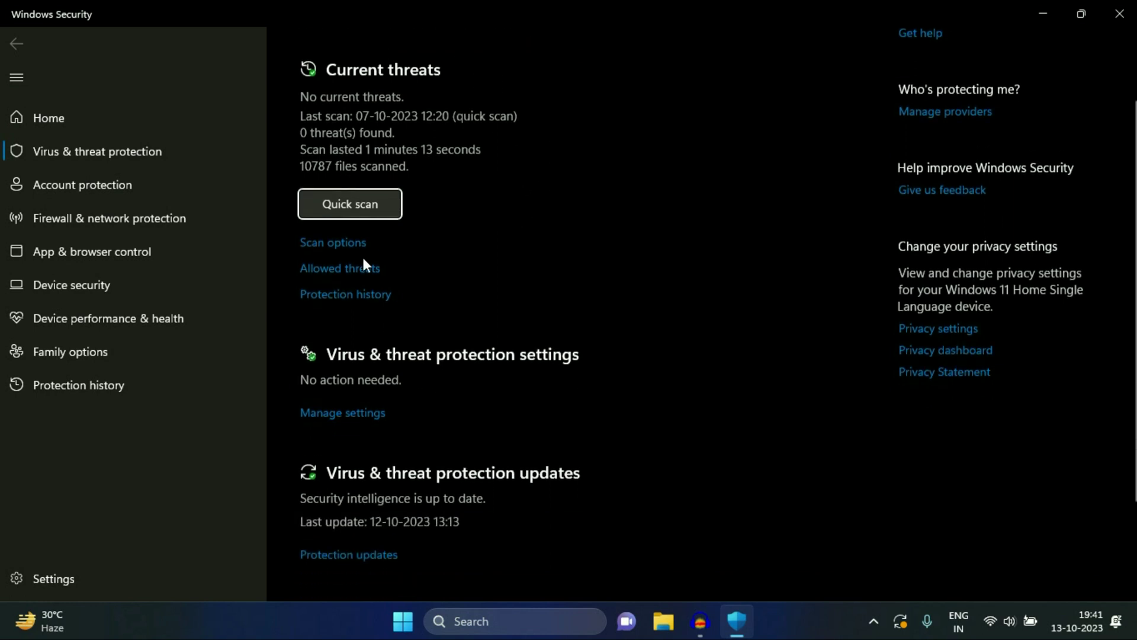
{"action": "left_click", "coordinate": [318, 247]}
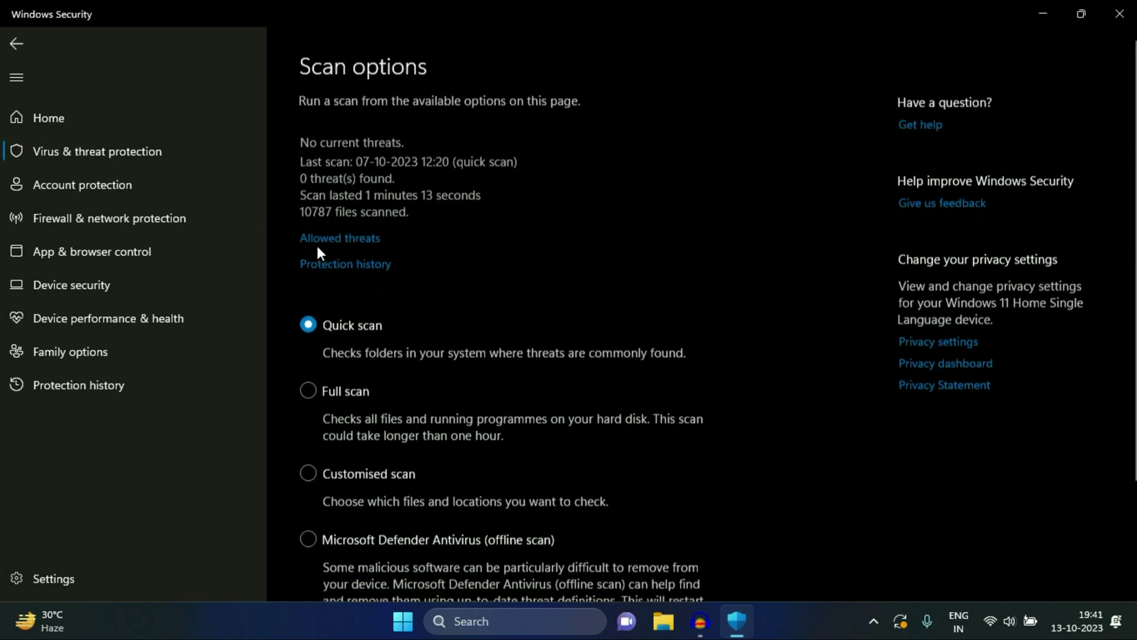
{"action": "scroll", "coordinate": [468, 242], "scroll_direction": "down", "scroll_amount": 3}
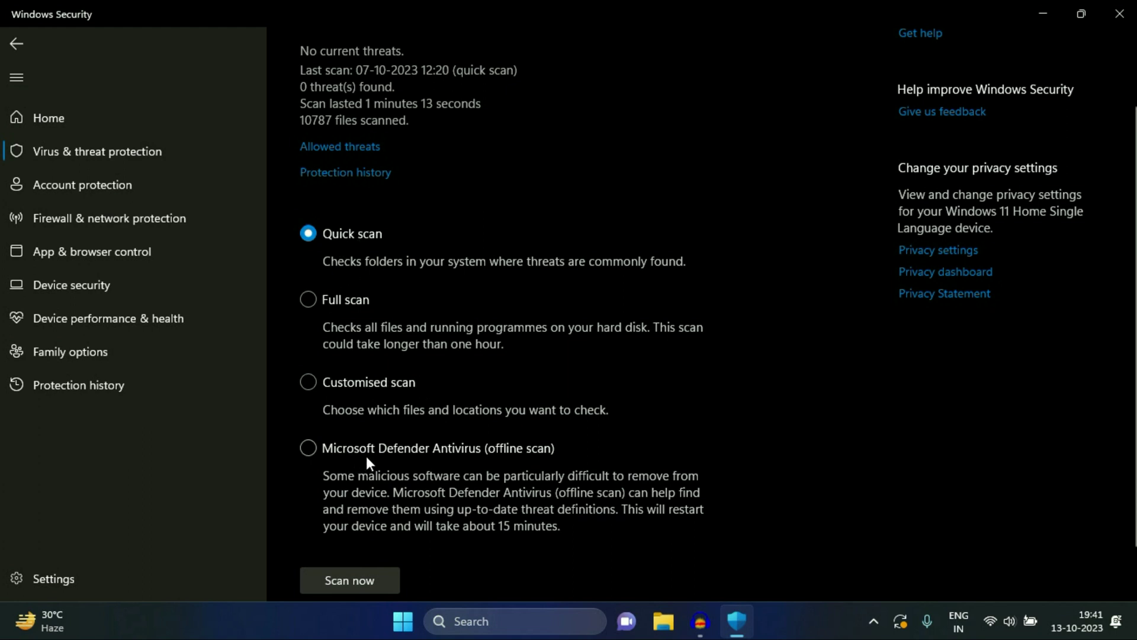
{"action": "scroll", "coordinate": [366, 456], "scroll_direction": "down", "scroll_amount": 1}
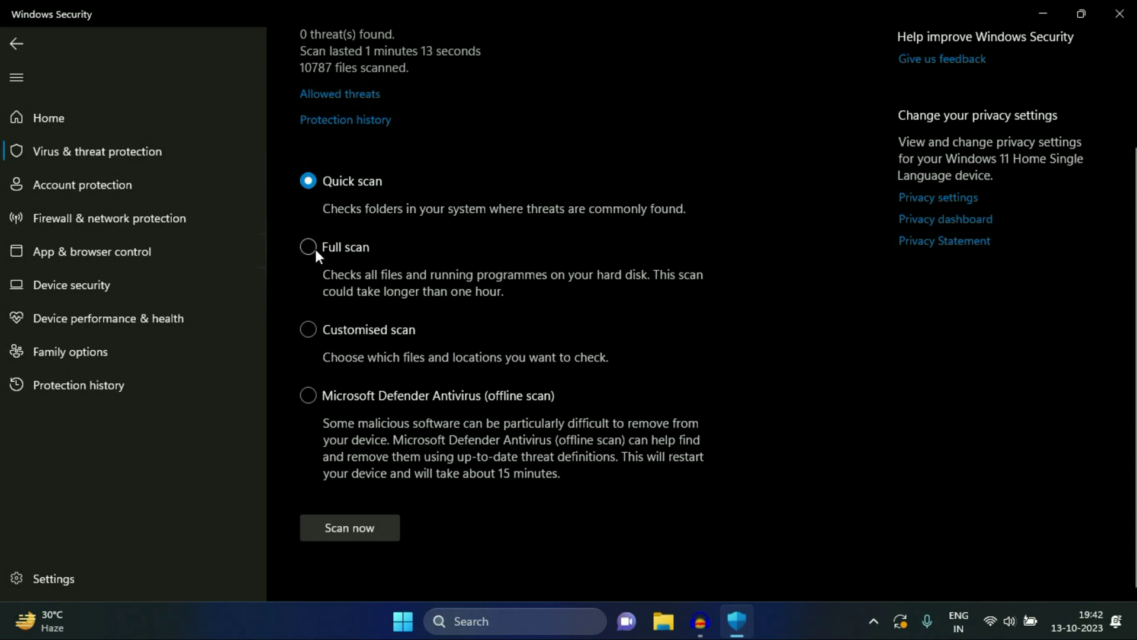
{"action": "scroll", "coordinate": [333, 191], "scroll_direction": "up", "scroll_amount": 2}
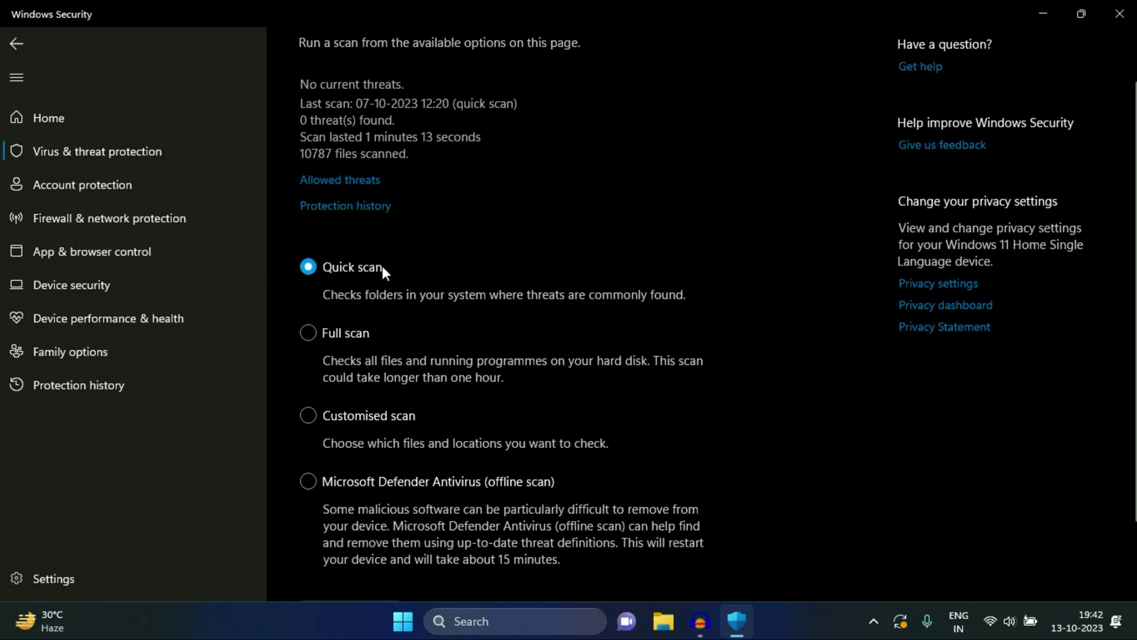
{"action": "scroll", "coordinate": [383, 267], "scroll_direction": "down", "scroll_amount": 2}
{"action": "left_click", "coordinate": [378, 535]}
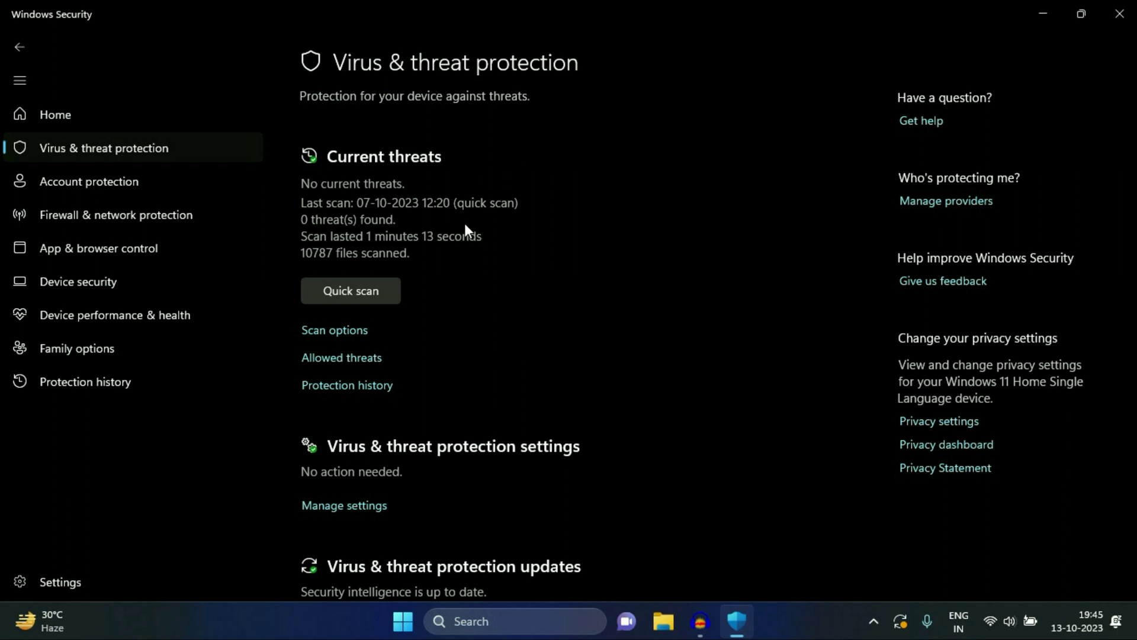
- Close Windows Security, view Settings' Windows Update page with two pending 2023-10 updates, then minimize
{"action": "left_click", "coordinate": [1117, 22]}
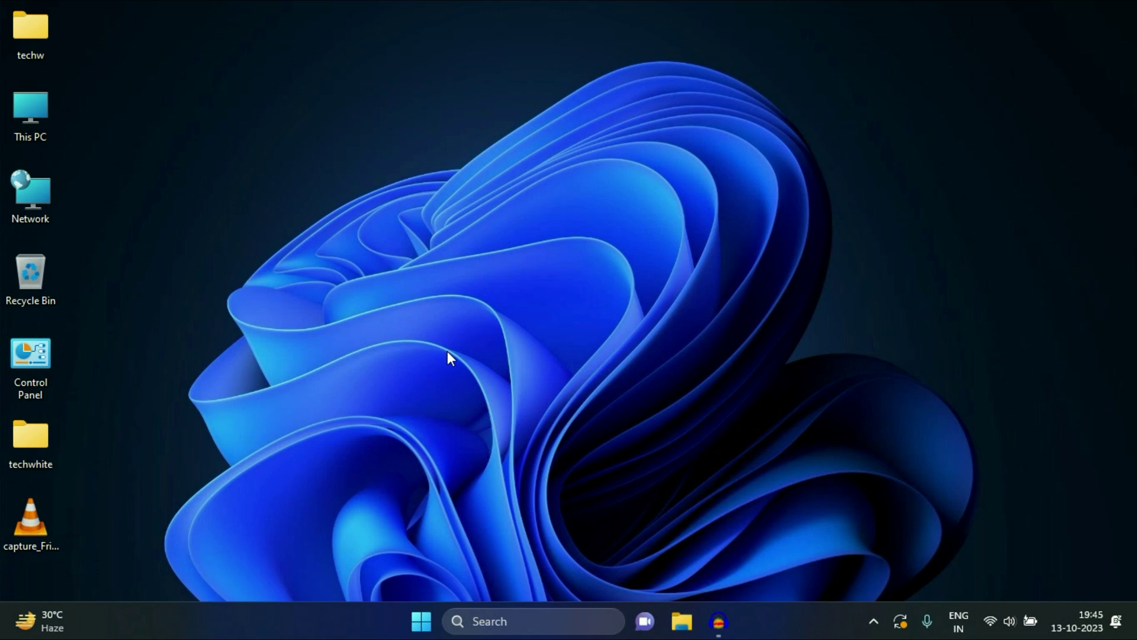
{"action": "right_click", "coordinate": [427, 613]}
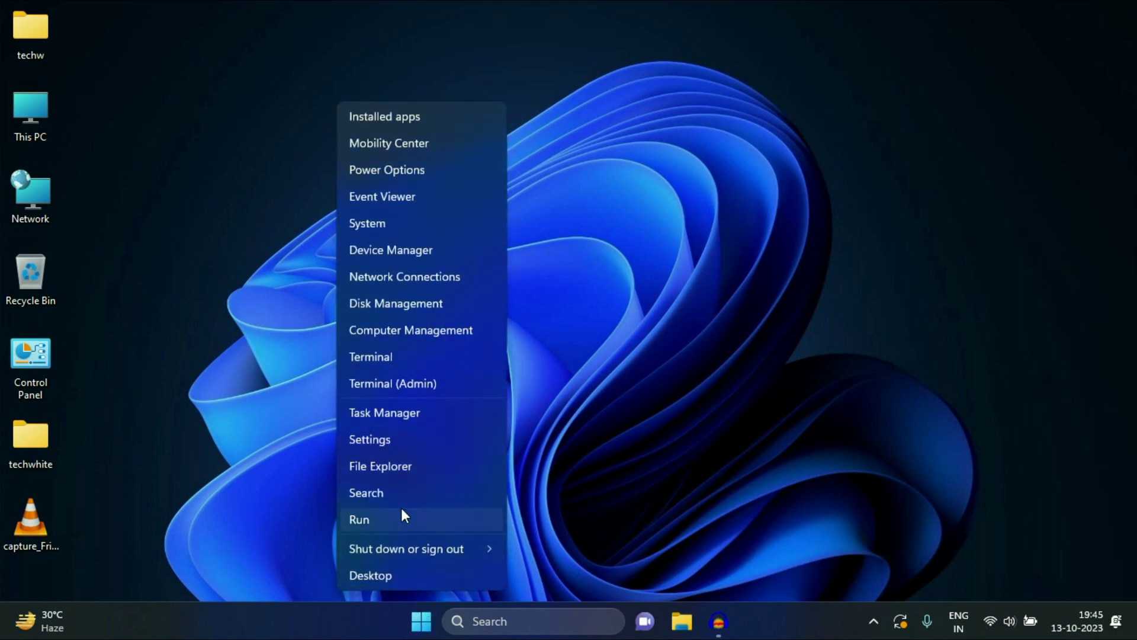
{"action": "left_click", "coordinate": [384, 439]}
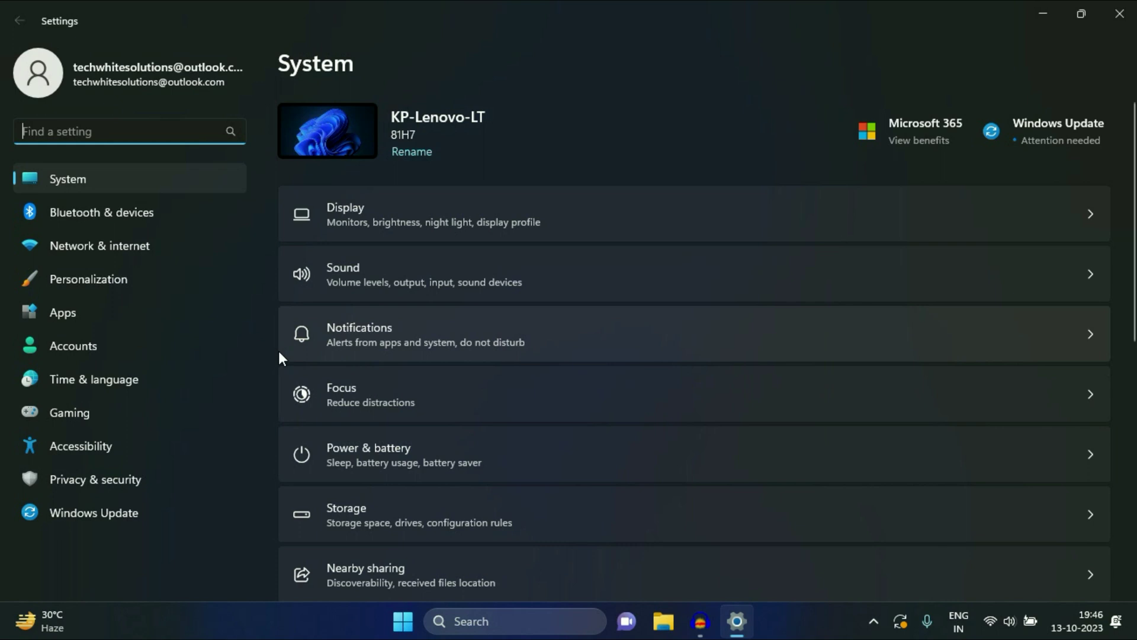
{"action": "left_click", "coordinate": [86, 510]}
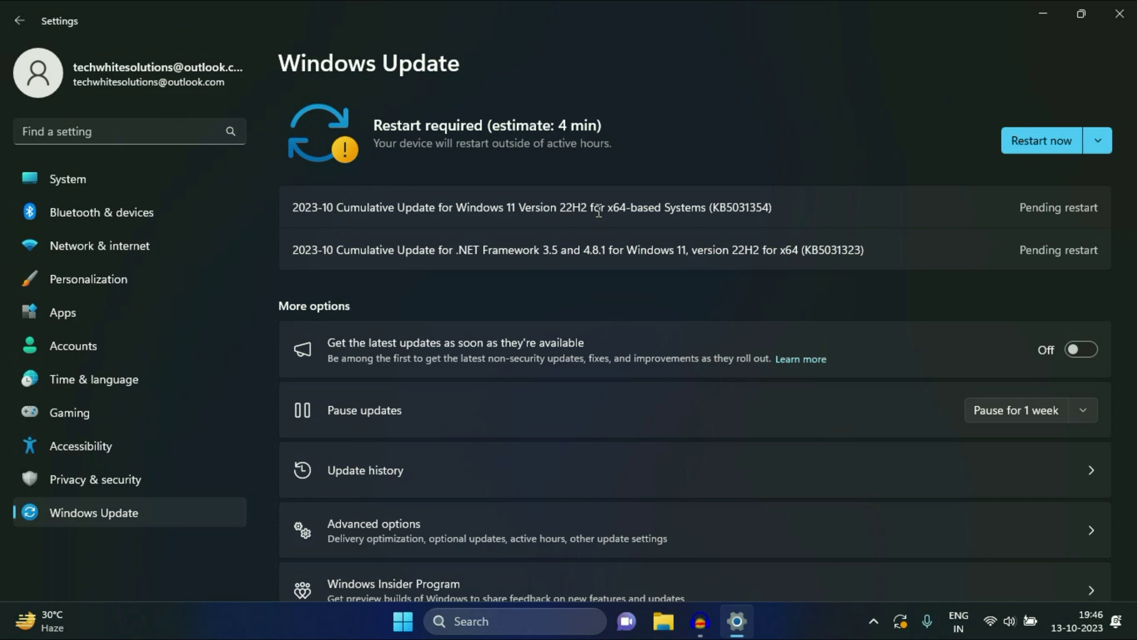
{"action": "left_click", "coordinate": [1044, 14]}
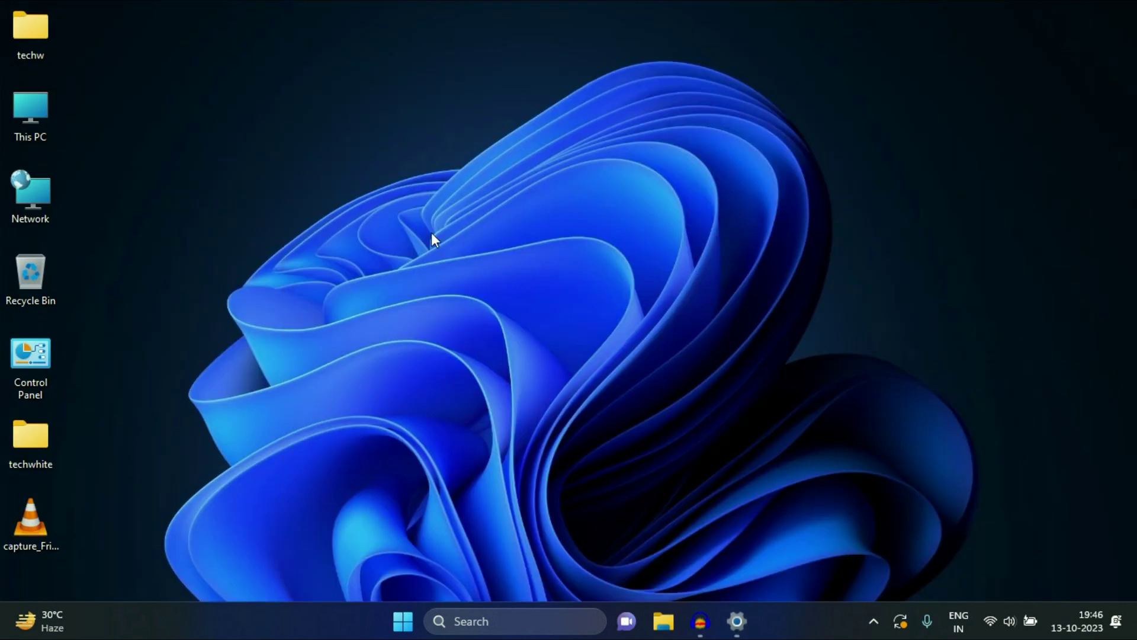